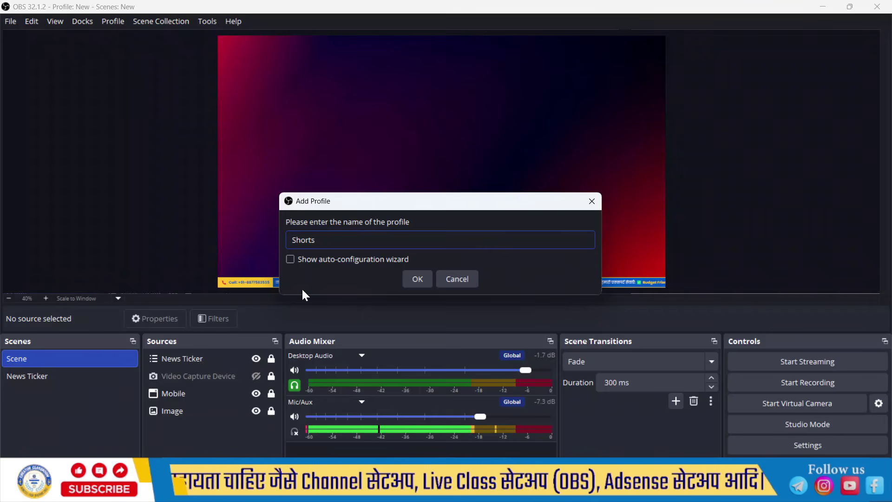
Step: Create the new profile under the name Shorts, with the auto-configuration wizard left off
{"action": "key", "text": "ctrl+a"}
{"action": "left_click", "coordinate": [417, 279]}
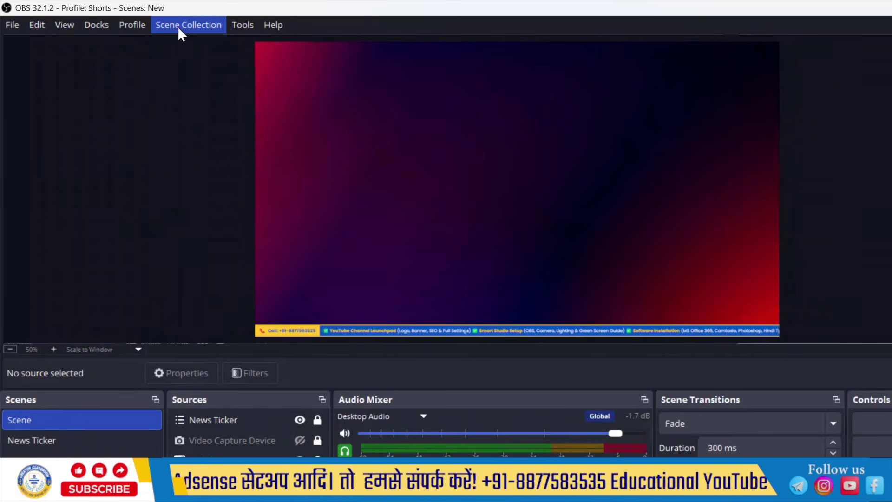
Step: Try to create a new scene collection named Shorts
{"action": "left_click", "coordinate": [178, 26]}
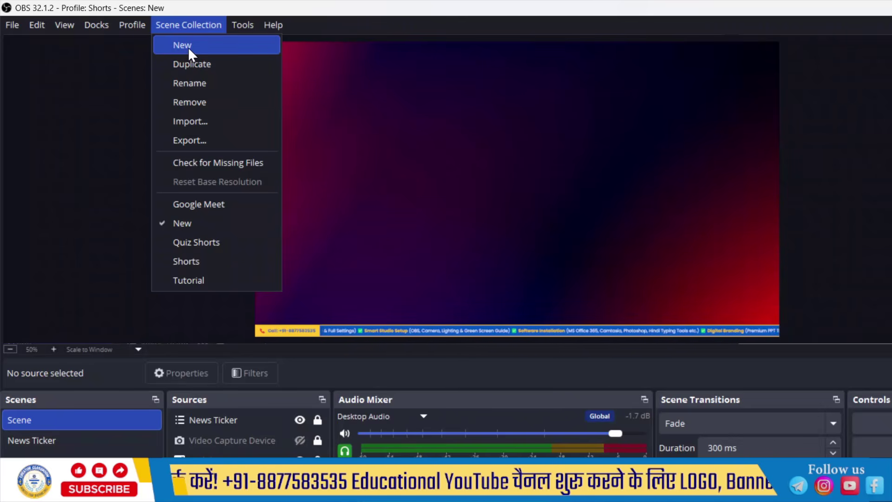
{"action": "left_click", "coordinate": [188, 47]}
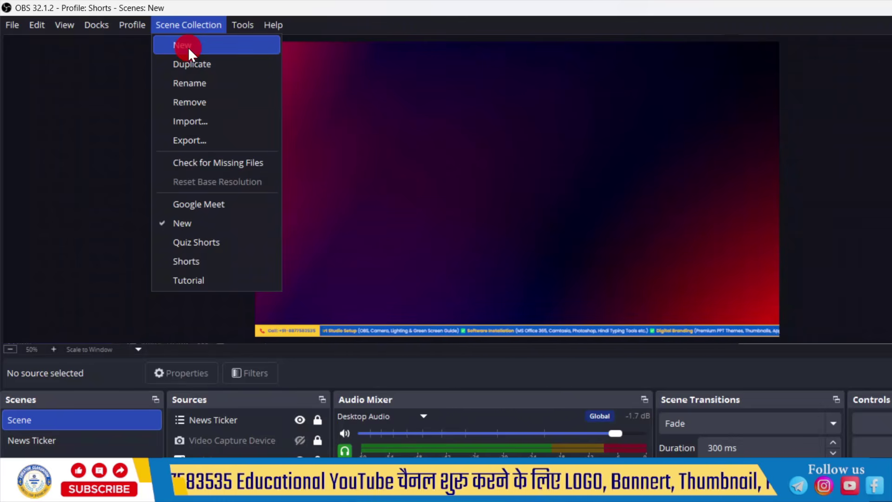
{"action": "left_click", "coordinate": [382, 286]}
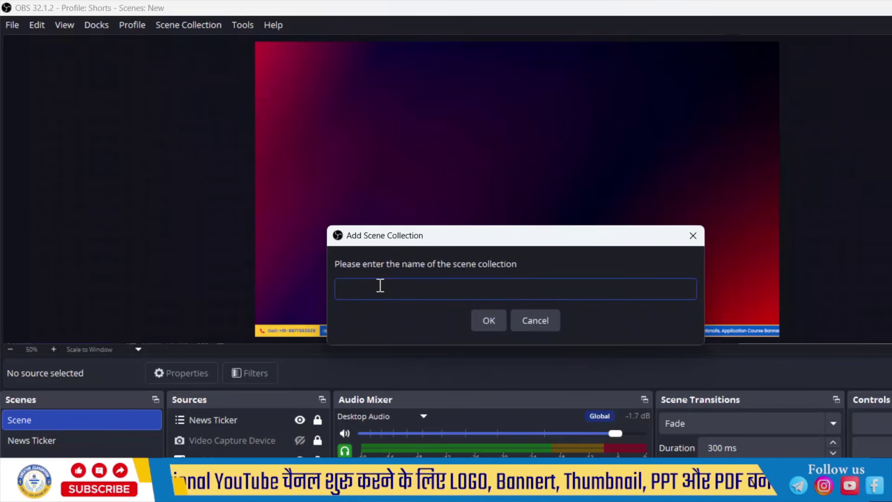
{"action": "type", "text": "S"}
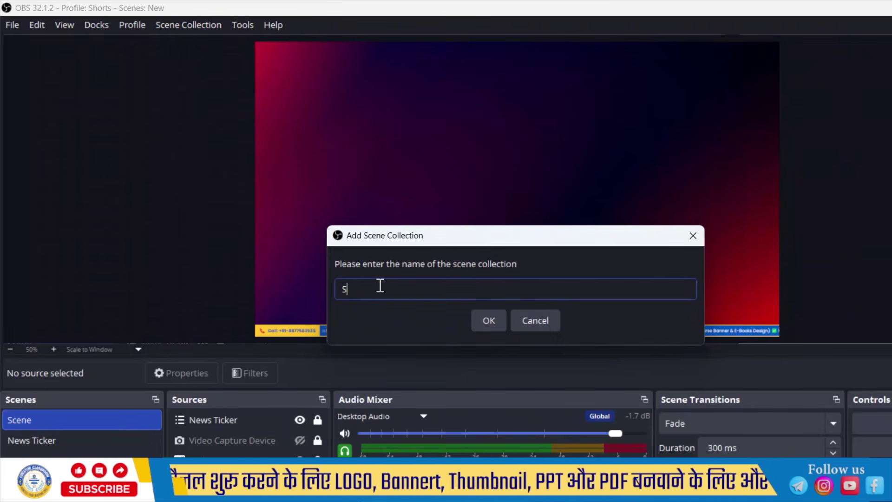
{"action": "type", "text": "horts"}
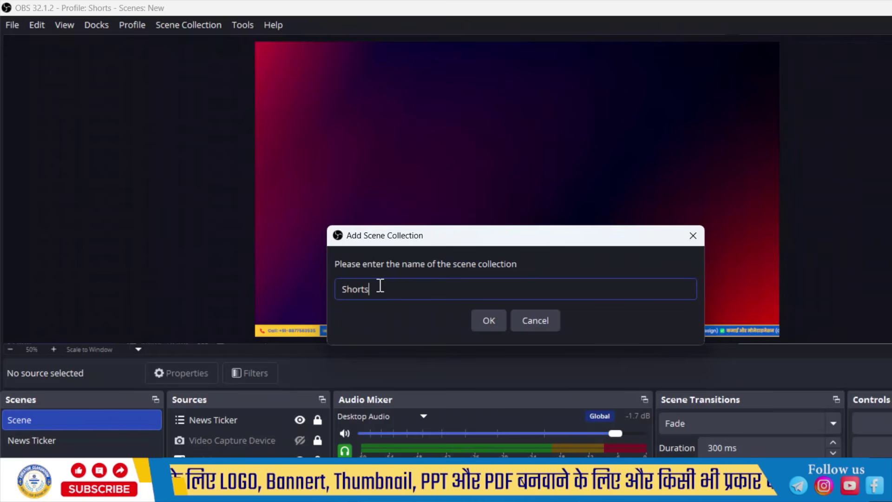
{"action": "left_click", "coordinate": [488, 320]}
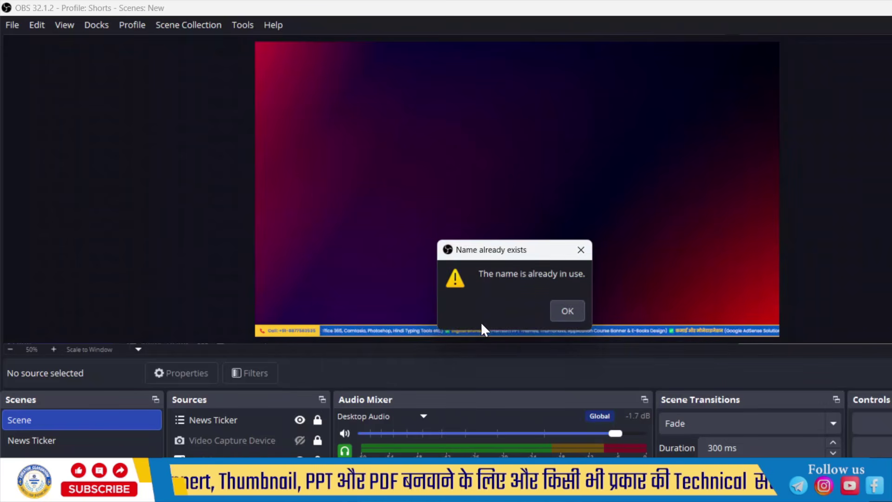
{"action": "left_click", "coordinate": [571, 318]}
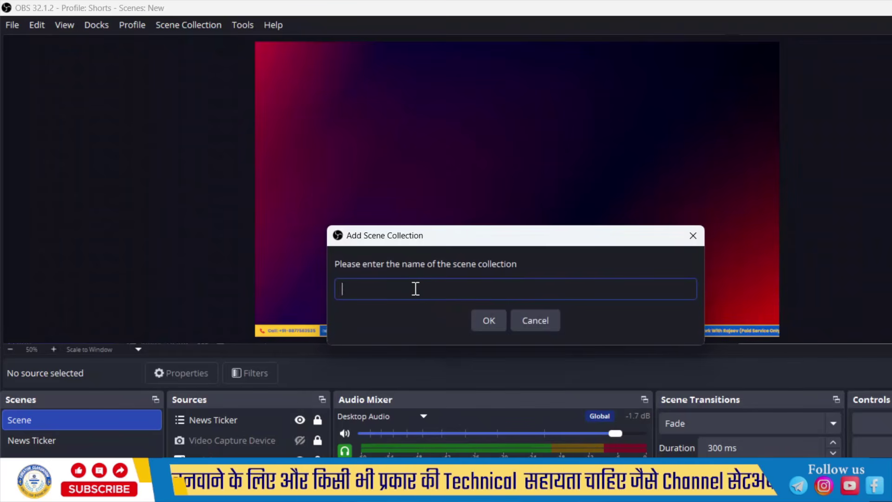
Step: Name the new scene collection Shorts 2 and create it
{"action": "type", "text": "Sho"}
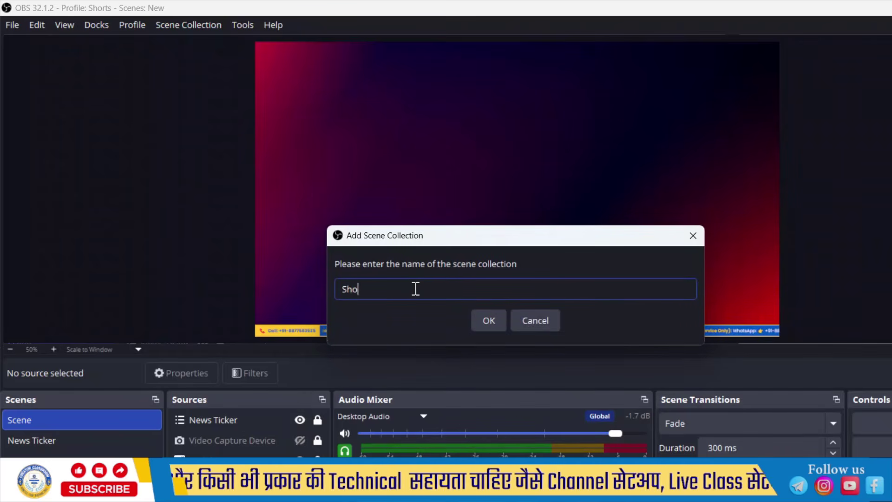
{"action": "type", "text": "rts "}
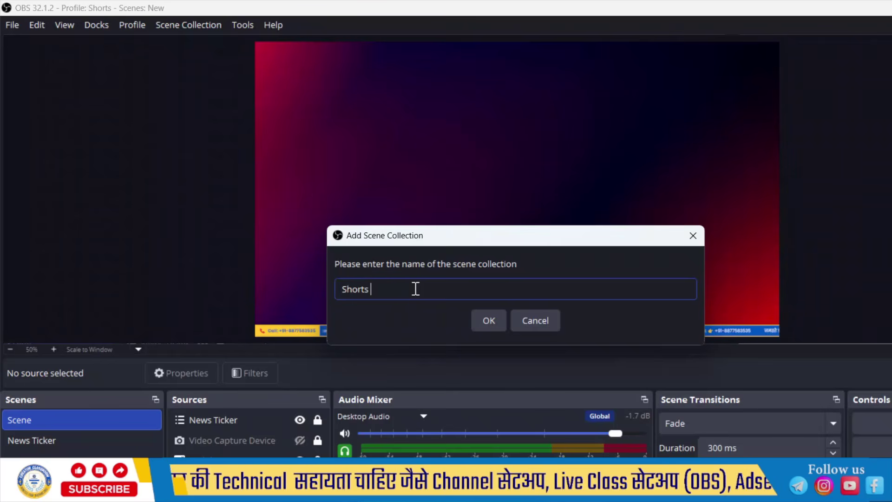
{"action": "type", "text": "2"}
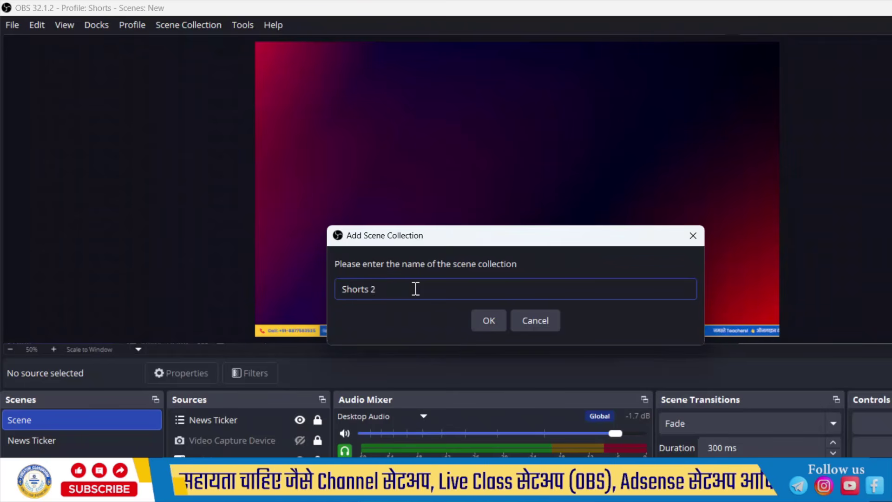
{"action": "left_click", "coordinate": [484, 318]}
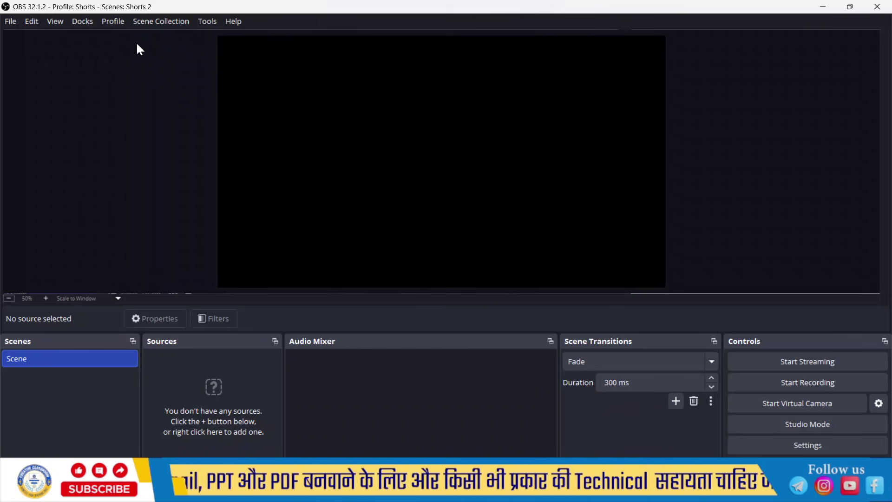
Step: Switch to the TutOrial profile and load the Tutorial scene collection
{"action": "left_click", "coordinate": [124, 26]}
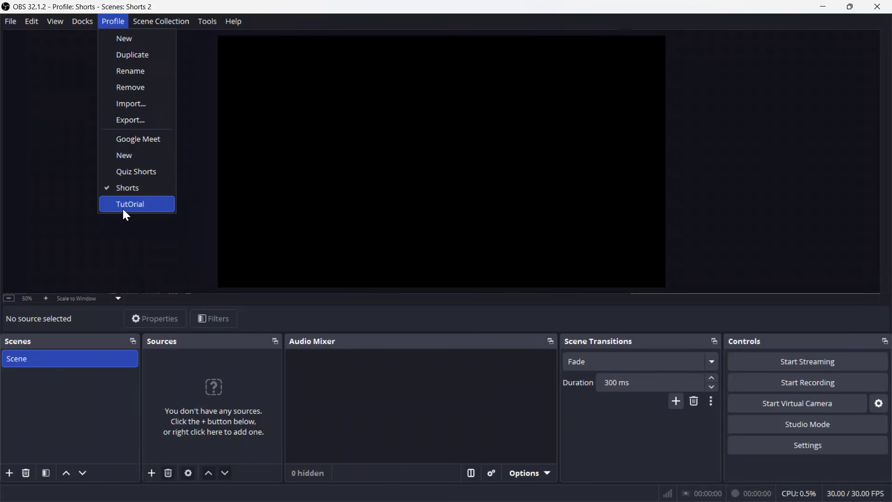
{"action": "left_click", "coordinate": [141, 205]}
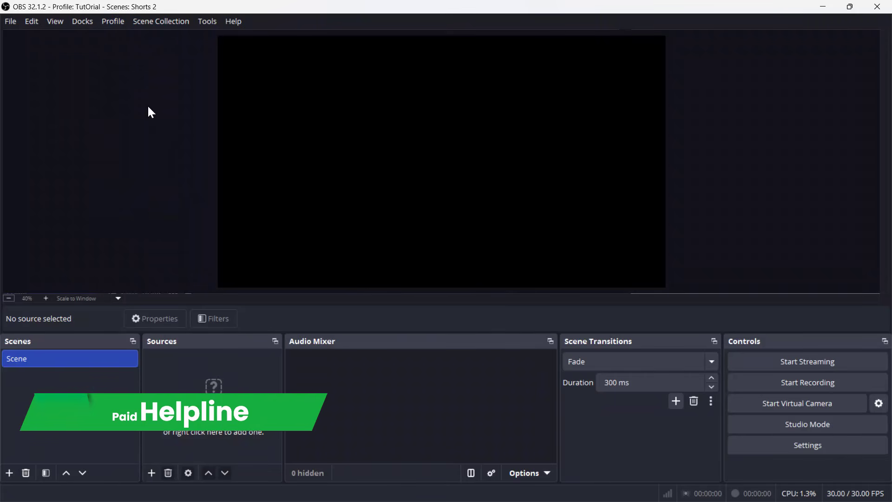
{"action": "left_click", "coordinate": [163, 25]}
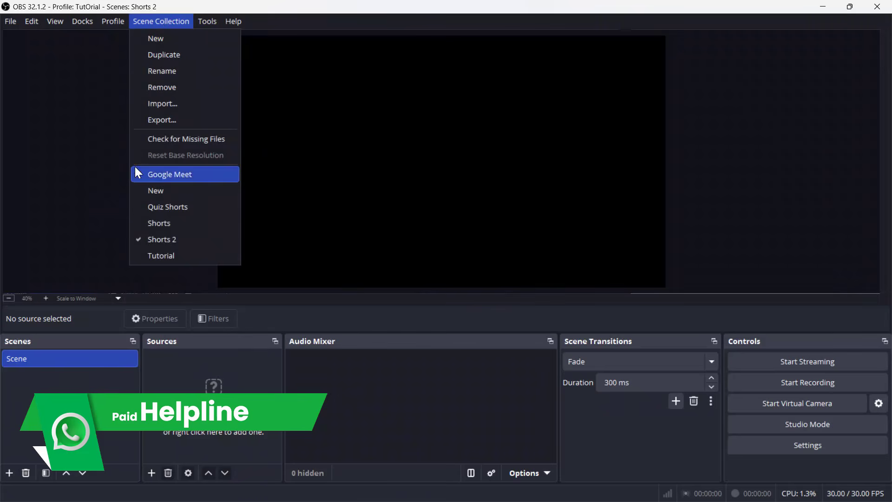
{"action": "left_click", "coordinate": [171, 251]}
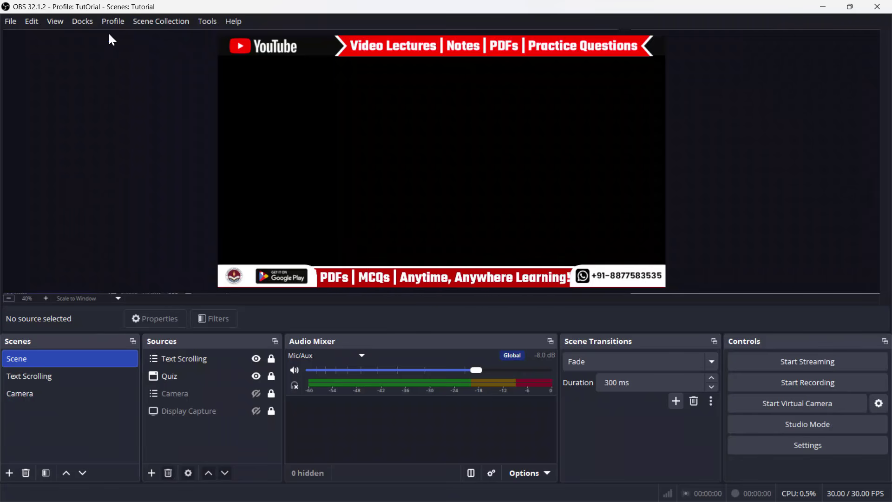
Step: Switch back to the Shorts profile and load the Shorts 2 scene collection
{"action": "left_click", "coordinate": [115, 20]}
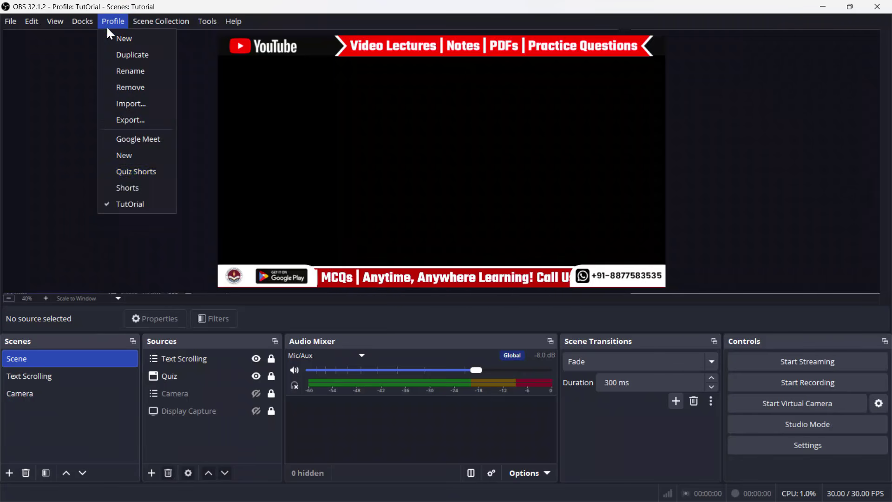
{"action": "left_click", "coordinate": [140, 185]}
{"action": "left_click", "coordinate": [169, 22]}
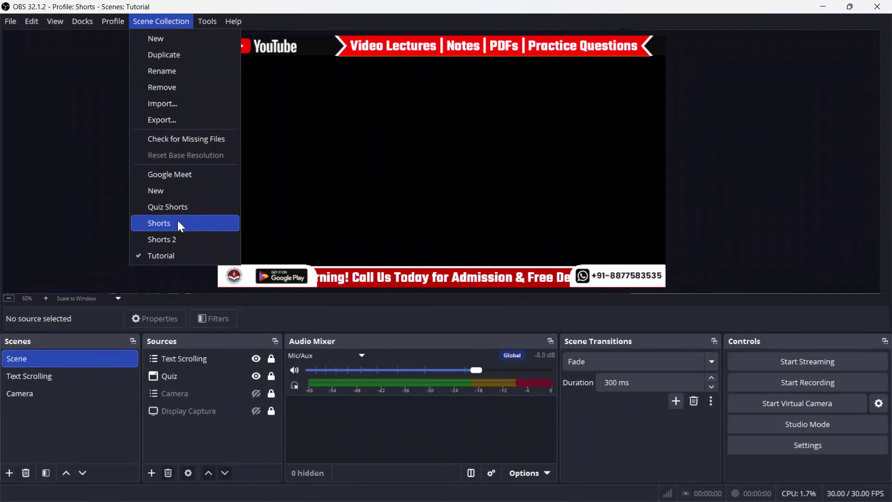
{"action": "left_click", "coordinate": [180, 240]}
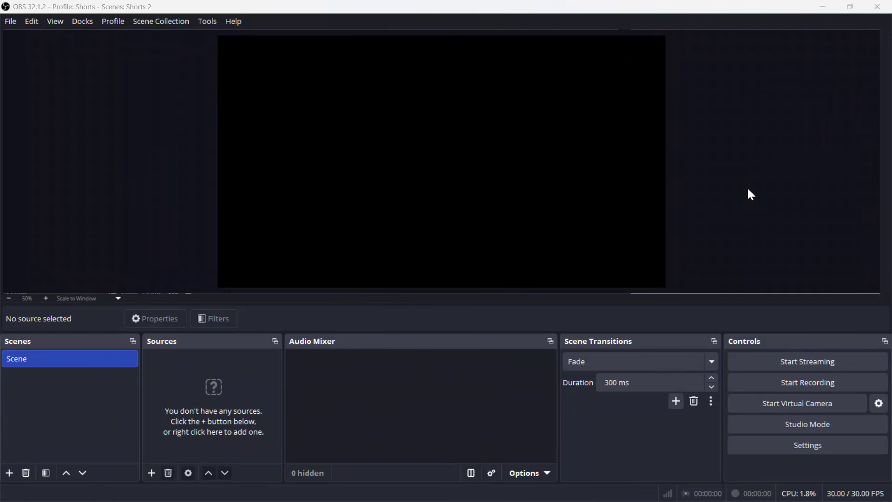
Step: In the video settings, set the width of the base (canvas) resolution to 1080
{"action": "left_click", "coordinate": [810, 443]}
{"action": "left_click", "coordinate": [715, 31]}
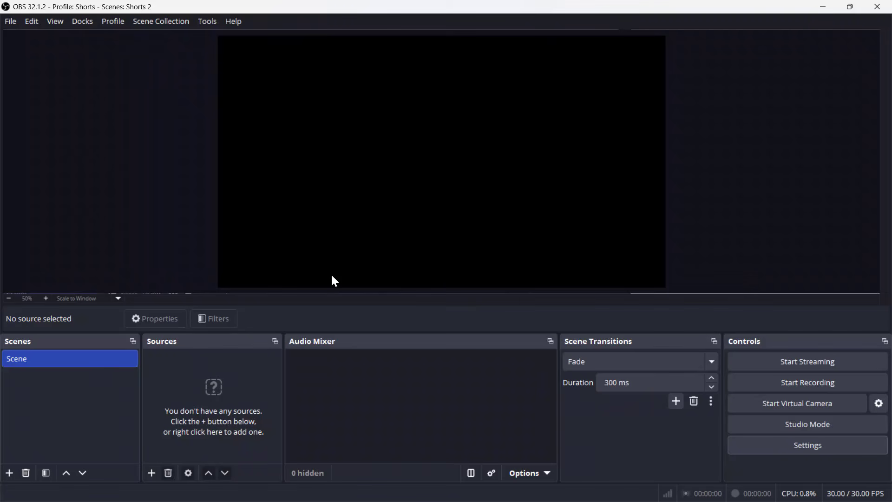
{"action": "left_click", "coordinate": [806, 445]}
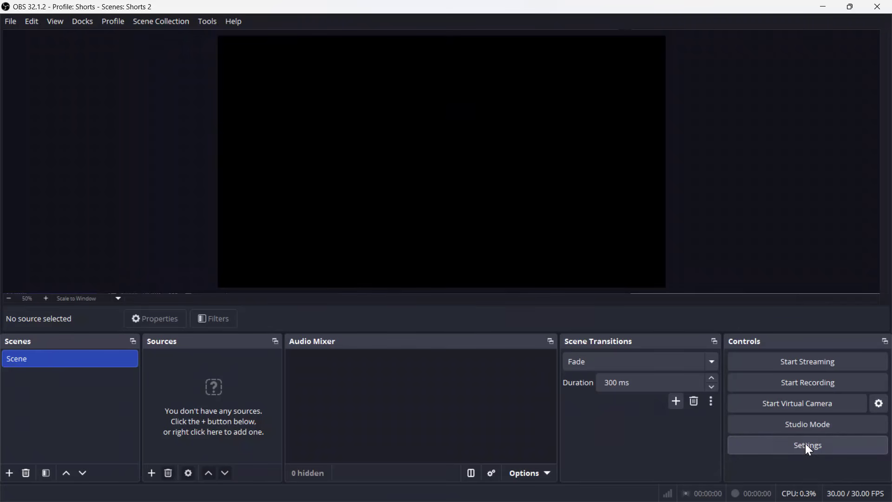
{"action": "left_click", "coordinate": [200, 163]}
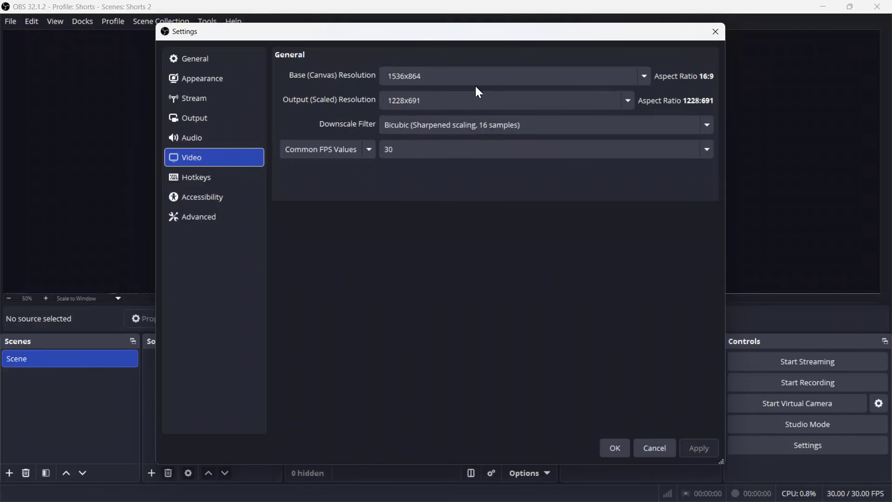
{"action": "left_click", "coordinate": [640, 80]}
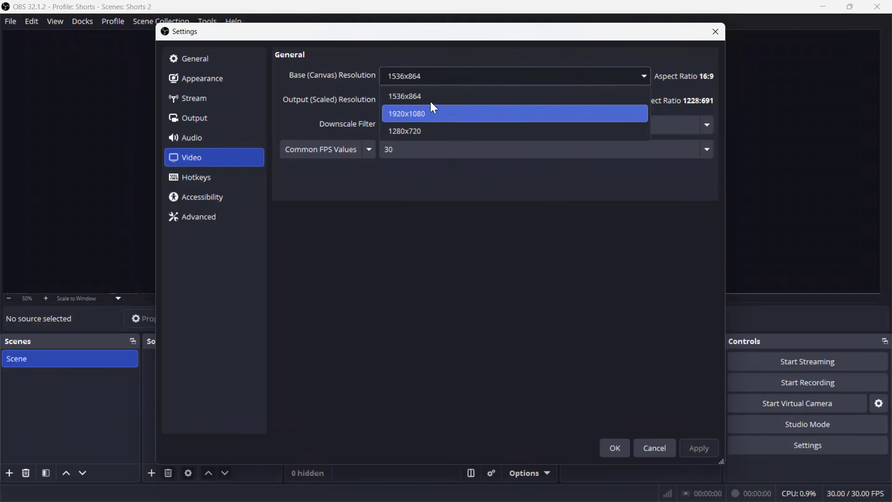
{"action": "left_click", "coordinate": [434, 74]}
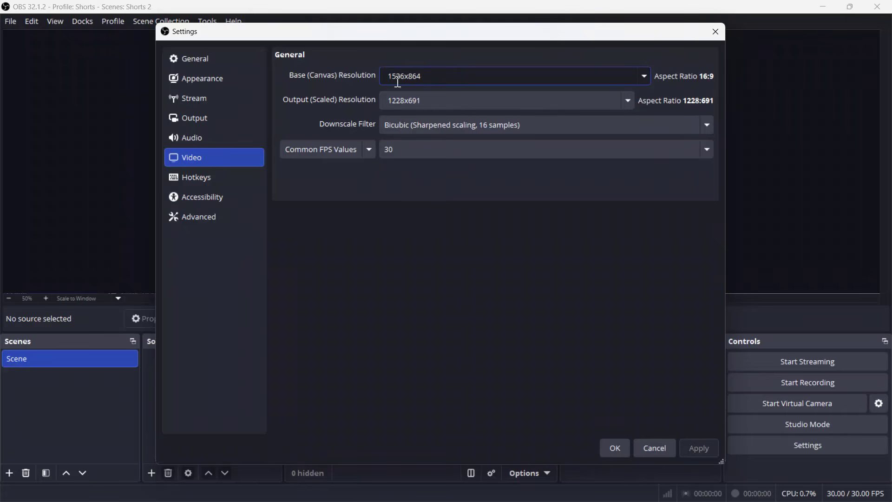
{"action": "left_click_drag", "start_coordinate": [400, 76], "coordinate": [387, 76]}
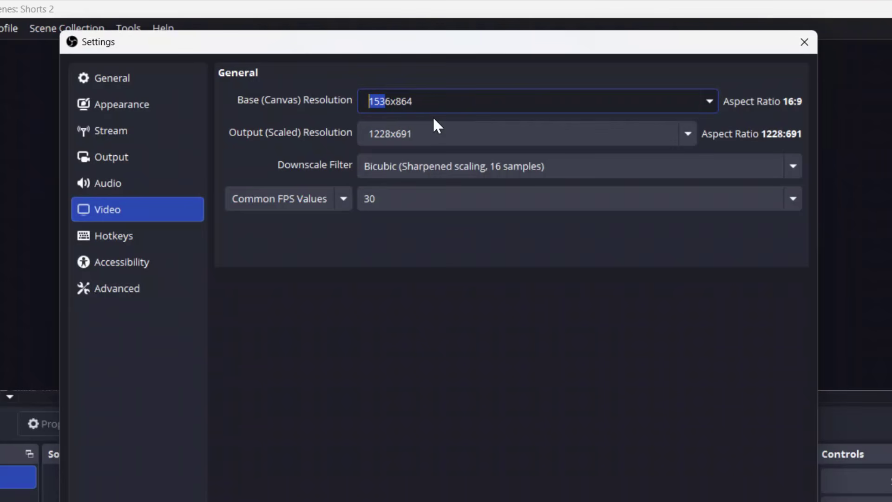
{"action": "key", "text": "BackSpace"}
{"action": "key", "text": "Right"}
{"action": "key", "text": "Left"}
{"action": "type", "text": "1080"}
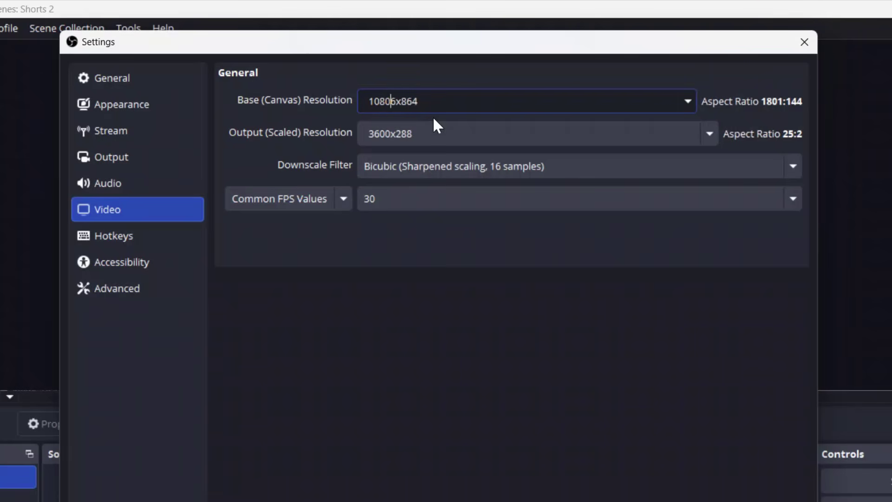
{"action": "key", "text": "Delete"}
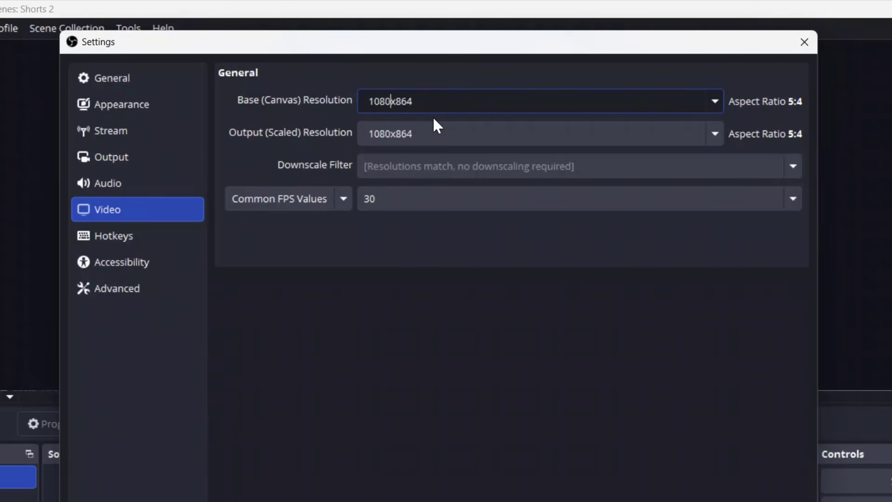
Step: Change the height of the base (canvas) resolution to 1920, giving 1080x1920
{"action": "left_click", "coordinate": [469, 106]}
{"action": "key", "text": "BackSpace"}
{"action": "key", "text": "BackSpace"}
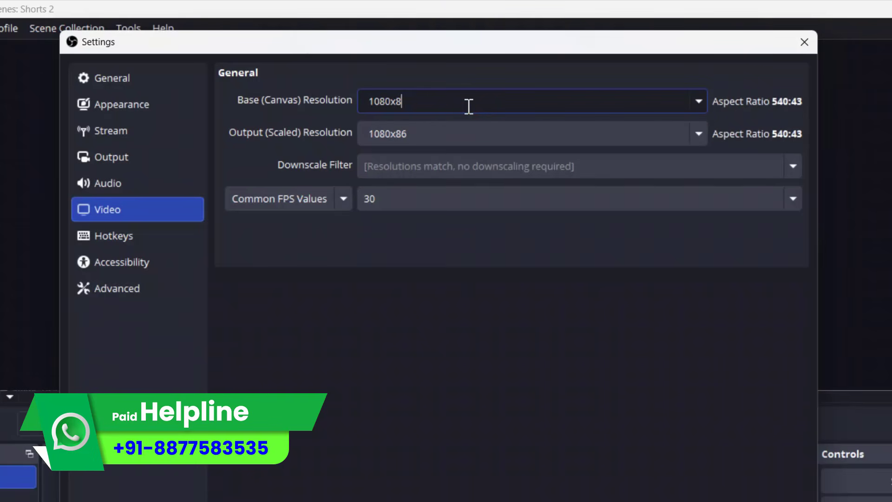
{"action": "key", "text": "BackSpace"}
{"action": "type", "text": "1920"}
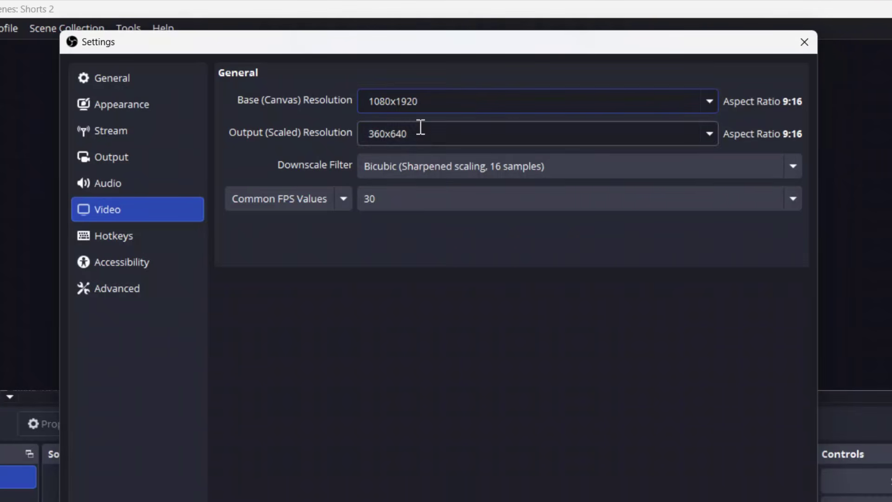
Step: Copy the base resolution 1080x1920 into the output (scaled) resolution
{"action": "left_click_drag", "start_coordinate": [428, 102], "coordinate": [339, 92]}
{"action": "key", "text": "ctrl+c"}
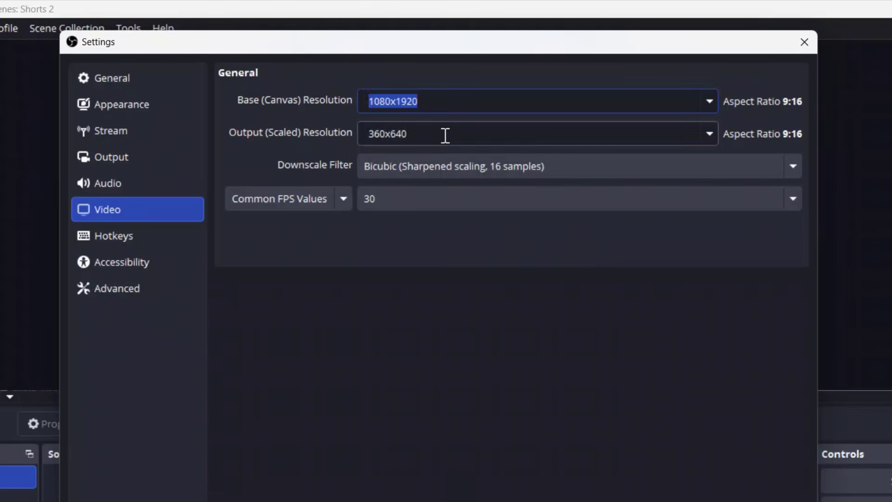
{"action": "left_click_drag", "start_coordinate": [442, 136], "coordinate": [294, 137]}
{"action": "key", "text": "ctrl+v"}
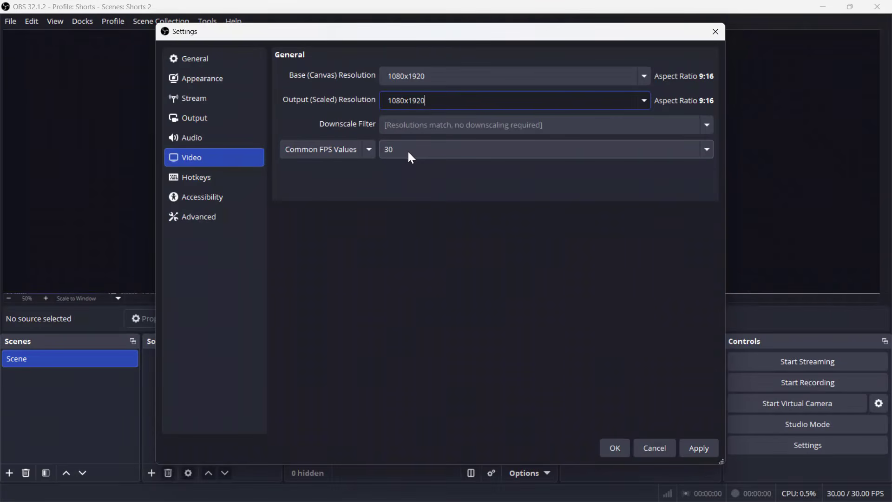
Step: Set the common FPS value for the video to 60
{"action": "left_click", "coordinate": [409, 153]}
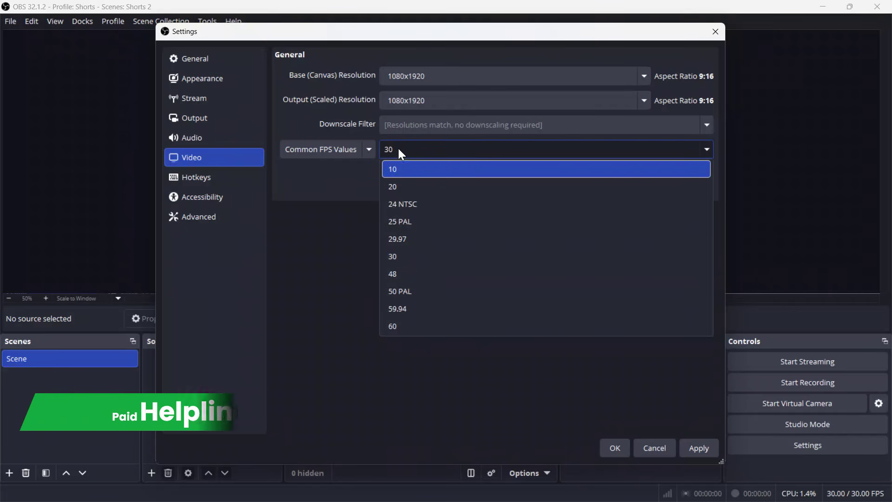
{"action": "left_click", "coordinate": [419, 325]}
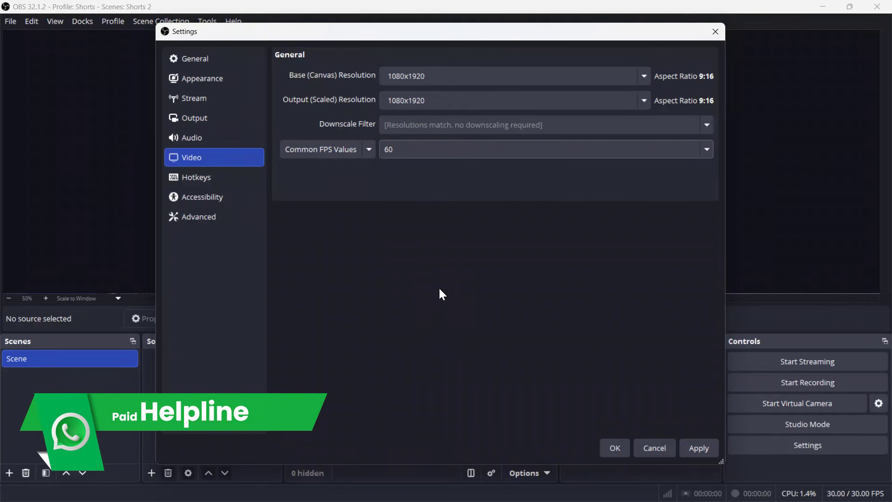
{"action": "left_click", "coordinate": [423, 153]}
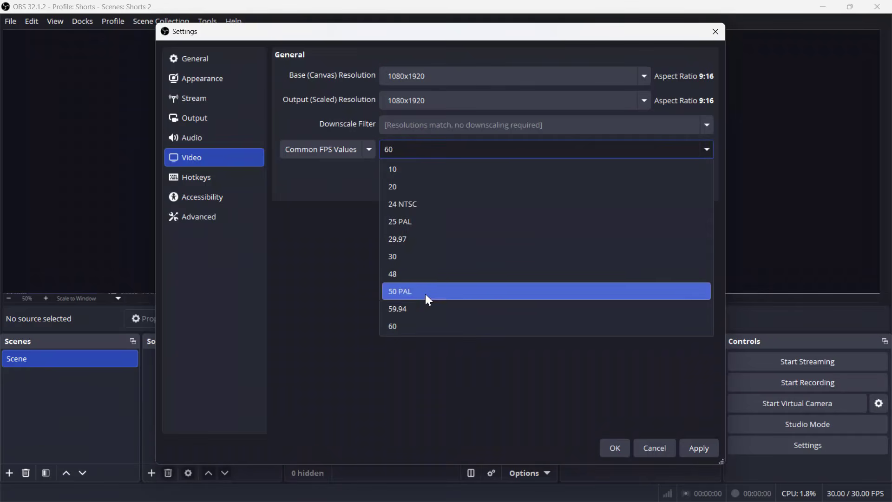
{"action": "left_click", "coordinate": [425, 325]}
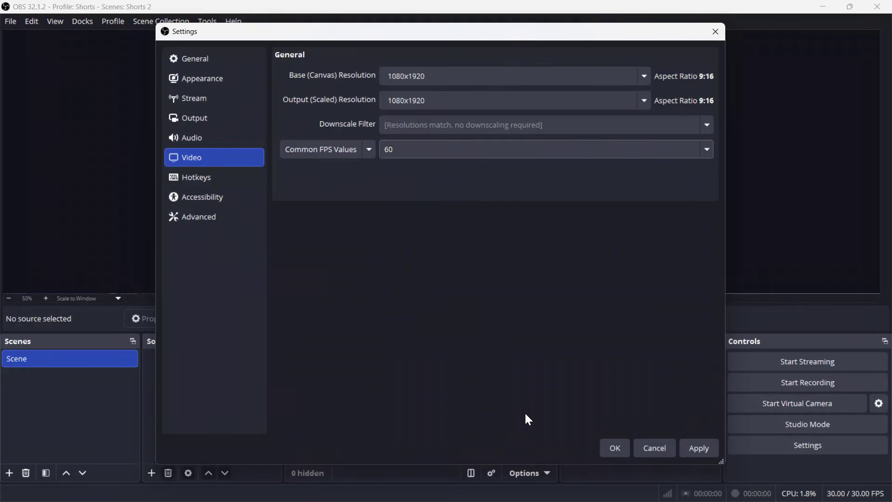
Step: Apply the changed video settings and close the settings window
{"action": "left_click", "coordinate": [699, 458]}
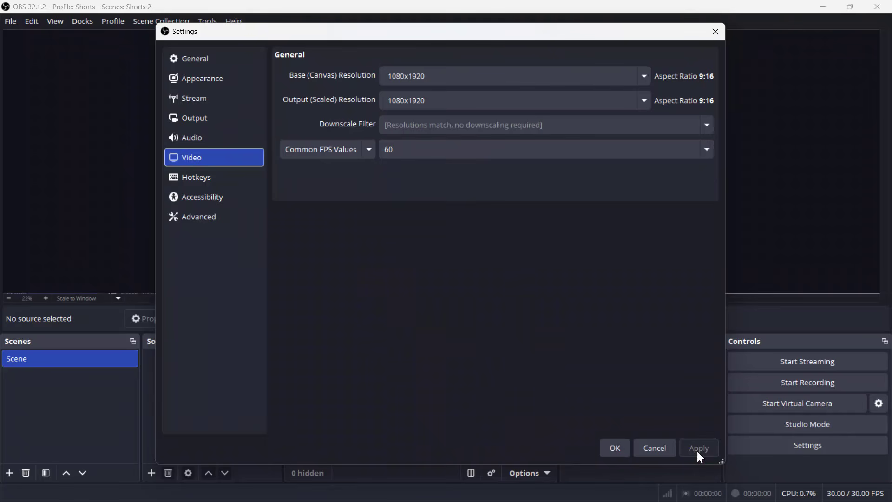
{"action": "left_click", "coordinate": [612, 448]}
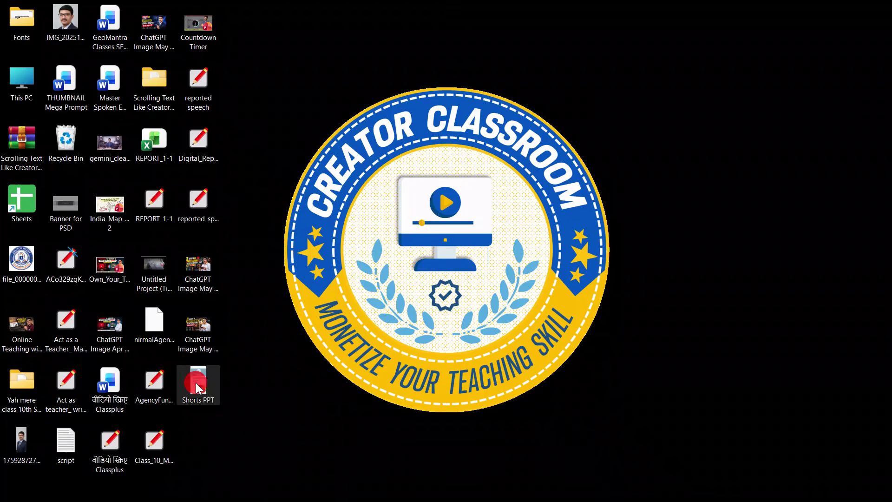
Step: Open the Shorts PPT presentation from the desktop in PowerPoint and select the camera placeholder on slide 1
{"action": "double_click", "coordinate": [196, 380]}
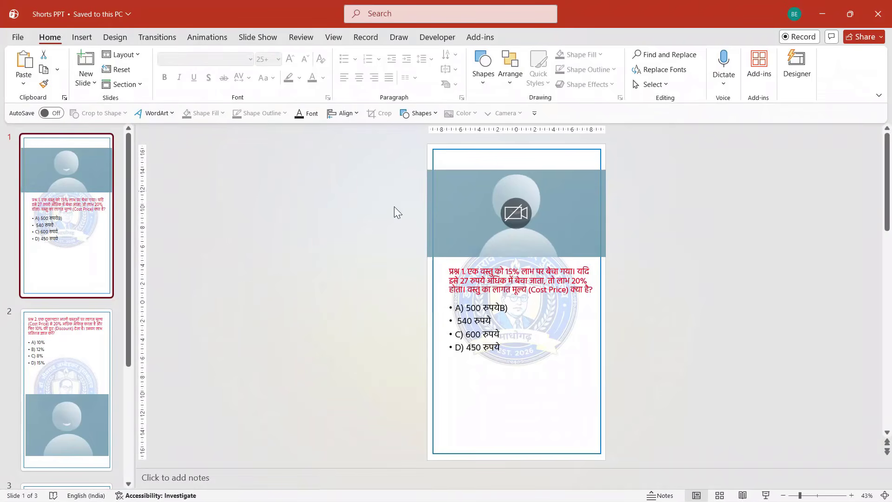
{"action": "left_click", "coordinate": [463, 195]}
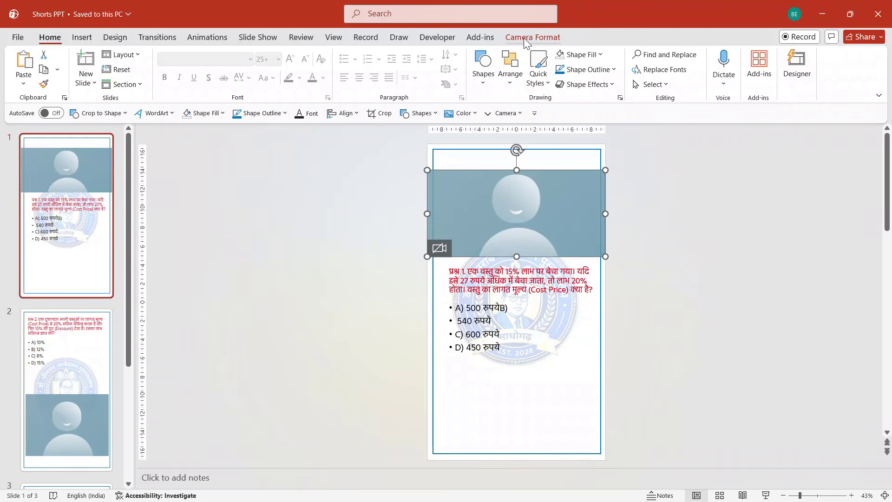
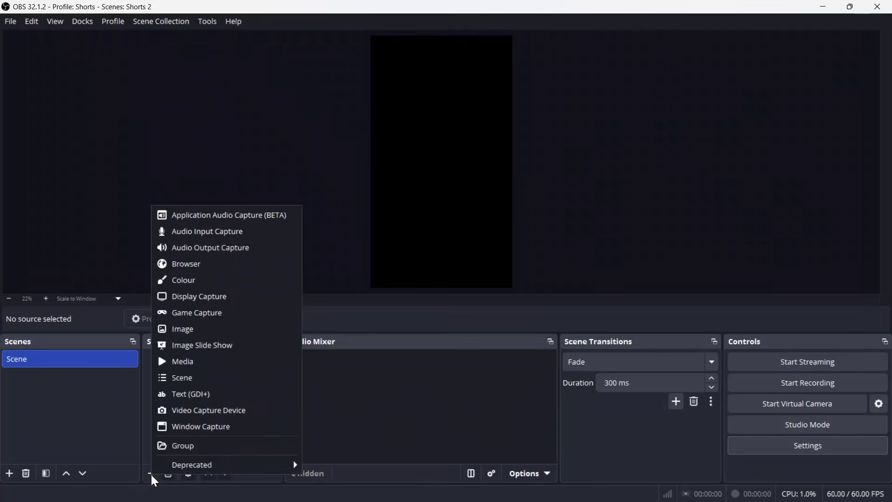
Step: Add a Window Capture source for the window "PowerPoint Slide Show - Shorts PPT" with Client Area turned off
{"action": "left_click", "coordinate": [210, 425]}
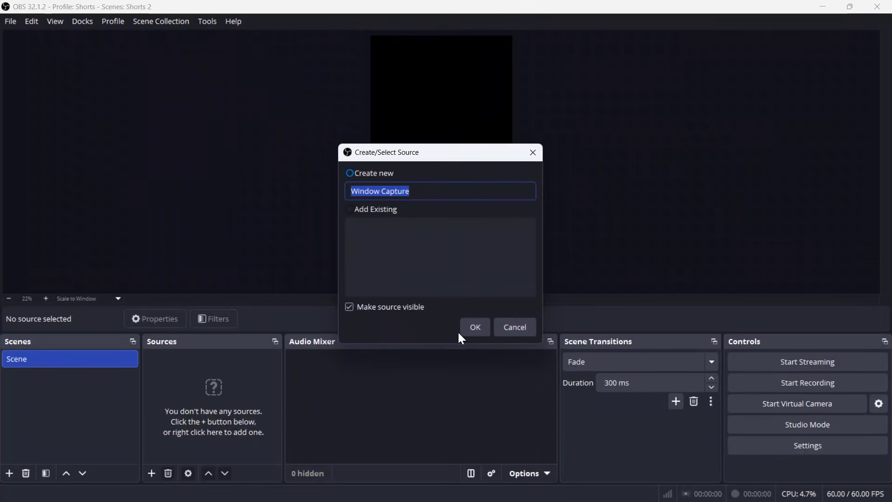
{"action": "left_click", "coordinate": [472, 328]}
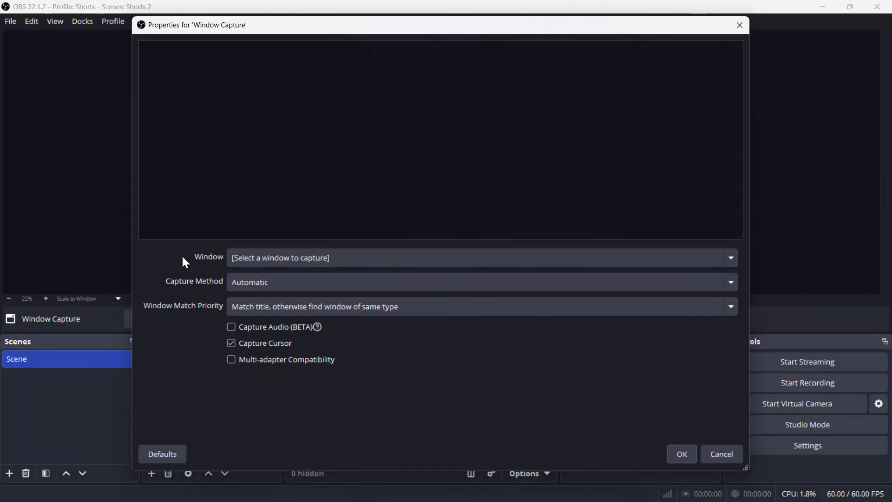
{"action": "left_click", "coordinate": [301, 261]}
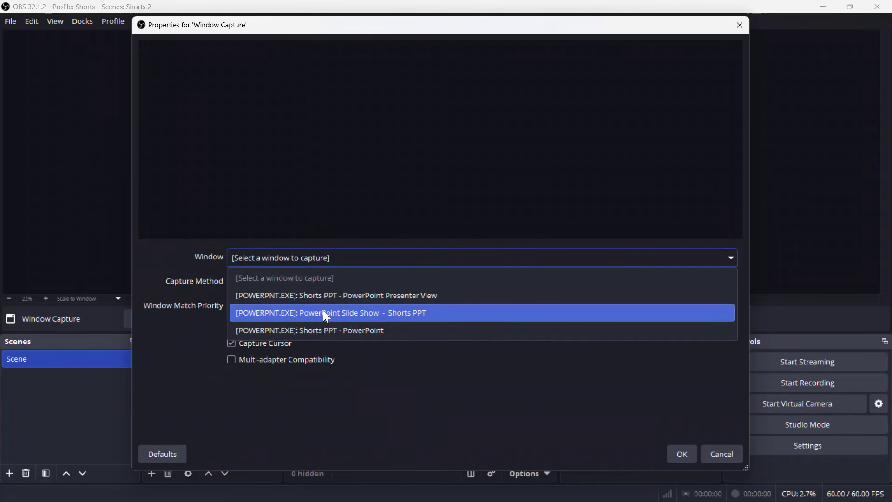
{"action": "left_click", "coordinate": [363, 314]}
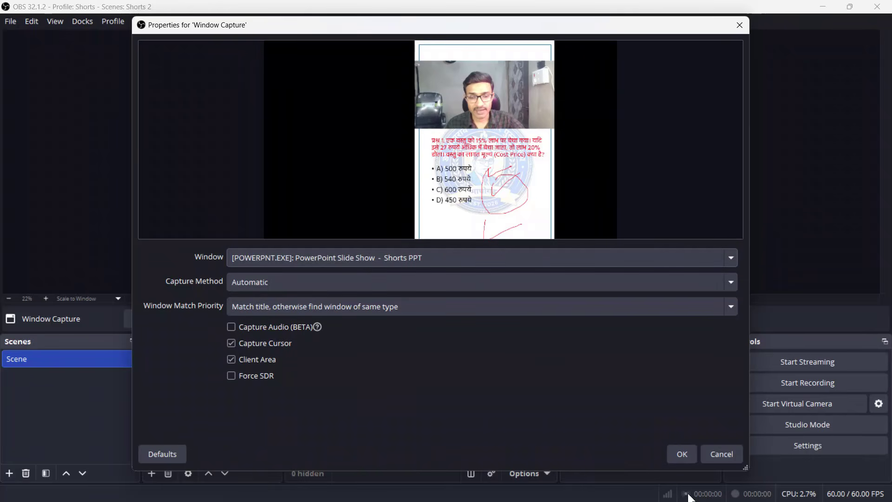
{"action": "left_click", "coordinate": [232, 360]}
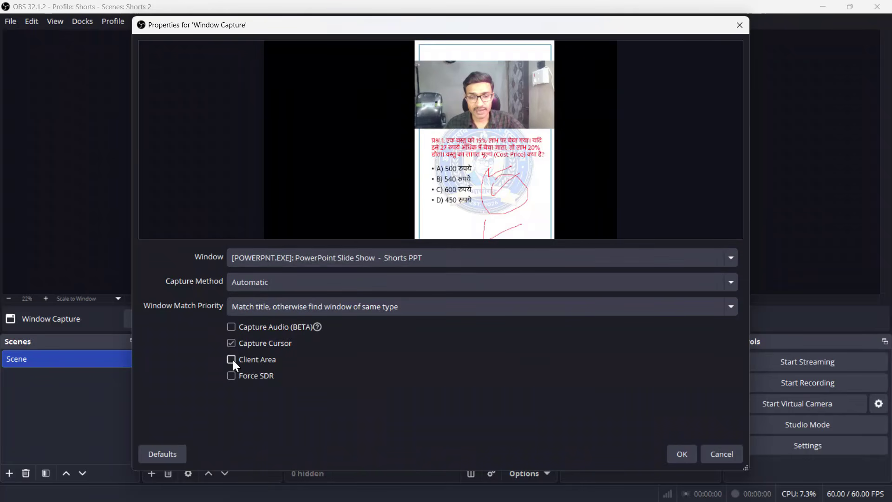
{"action": "left_click", "coordinate": [684, 455]}
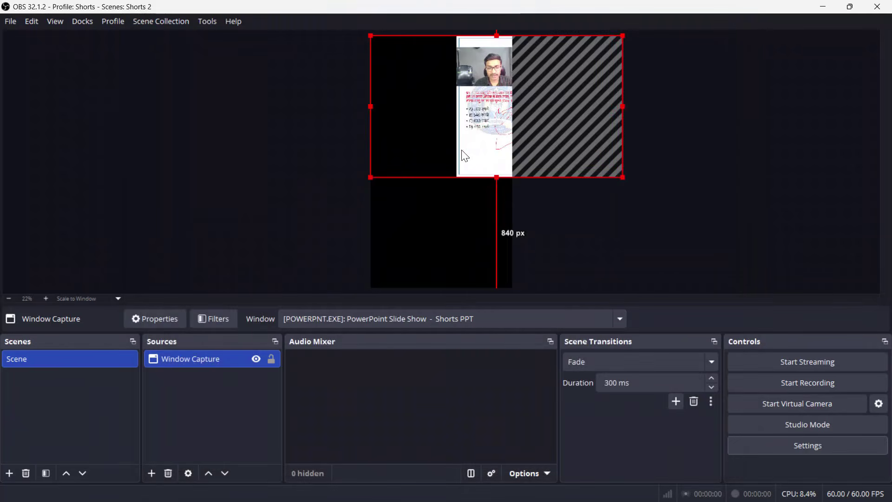
Step: Enlarge and position the window capture so the vertical slide fills the 9:16 canvas, and lock the source
{"action": "left_click_drag", "start_coordinate": [368, 178], "coordinate": [279, 256]}
{"action": "left_click_drag", "start_coordinate": [624, 256], "coordinate": [642, 279]}
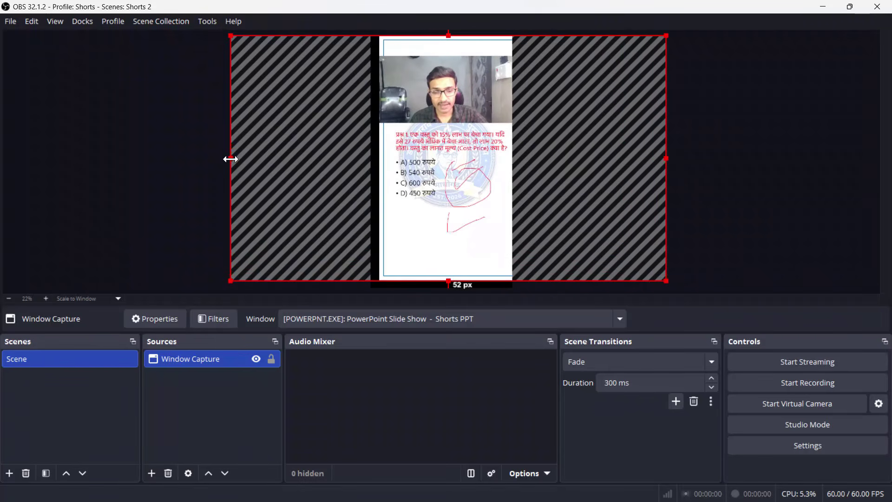
{"action": "left_click_drag", "start_coordinate": [230, 159], "coordinate": [221, 160]}
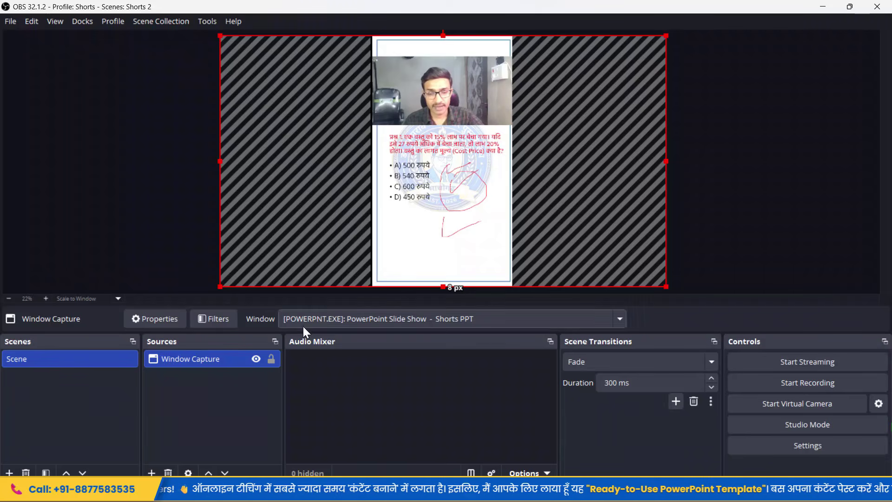
{"action": "left_click", "coordinate": [271, 359]}
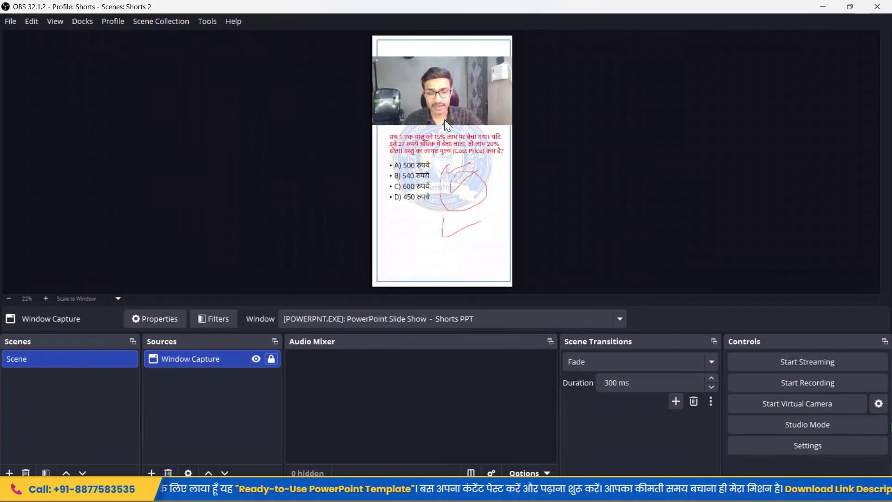
Step: Switch to the PowerPoint presenter view and draw red pen marks beside and below the answer options on slide 1
{"action": "left_click", "coordinate": [823, 6]}
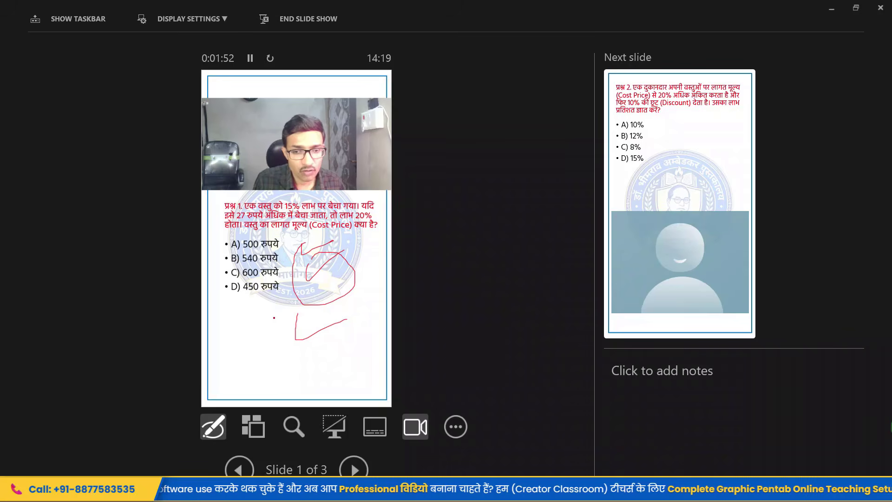
{"action": "mouse_move", "coordinate": [254, 319]}
{"action": "left_mouse_down"}
{"action": "mouse_move", "coordinate": [289, 350]}
{"action": "mouse_move", "coordinate": [270, 346]}
{"action": "mouse_move", "coordinate": [315, 336]}
{"action": "mouse_move", "coordinate": [318, 352]}
{"action": "mouse_move", "coordinate": [354, 336]}
{"action": "left_mouse_up"}
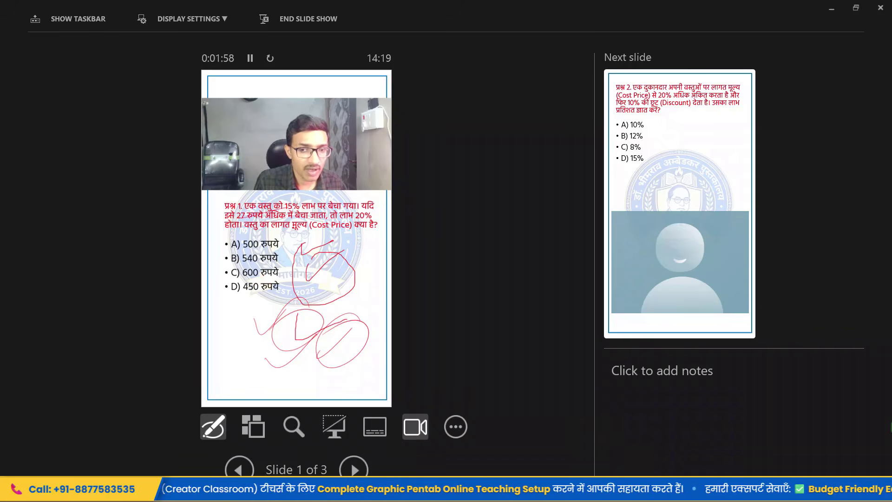
{"action": "left_click_drag", "start_coordinate": [282, 247], "coordinate": [325, 236]}
{"action": "left_click_drag", "start_coordinate": [308, 272], "coordinate": [343, 260]}
{"action": "mouse_move", "coordinate": [260, 327]}
{"action": "left_mouse_down"}
{"action": "mouse_move", "coordinate": [295, 308]}
{"action": "mouse_move", "coordinate": [302, 313]}
{"action": "left_mouse_up"}
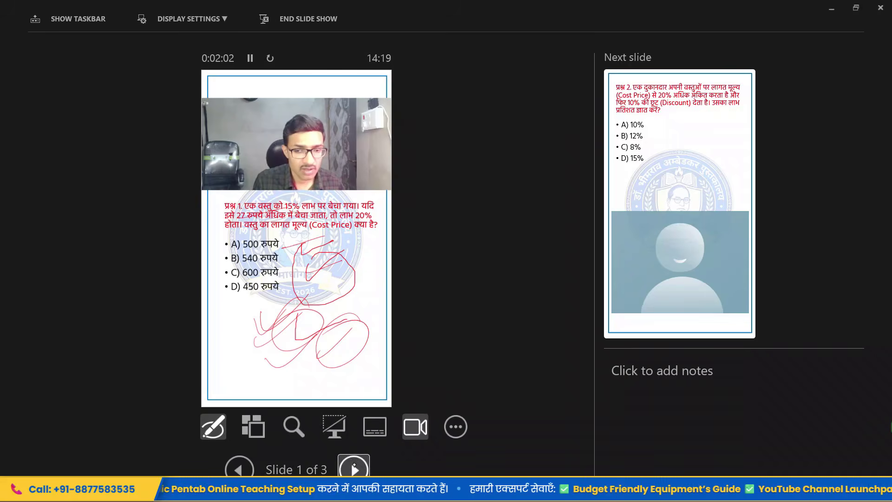
Step: Advance to slide 2 and draw red tick marks, a bracket and a box beside the answer options
{"action": "left_click", "coordinate": [354, 468]}
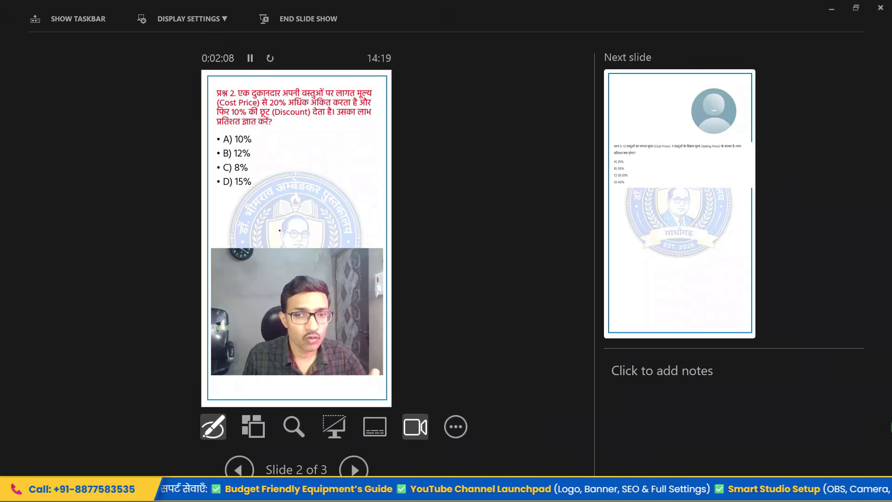
{"action": "mouse_move", "coordinate": [295, 131]}
{"action": "left_mouse_down"}
{"action": "mouse_move", "coordinate": [336, 113]}
{"action": "mouse_move", "coordinate": [344, 129]}
{"action": "left_mouse_up"}
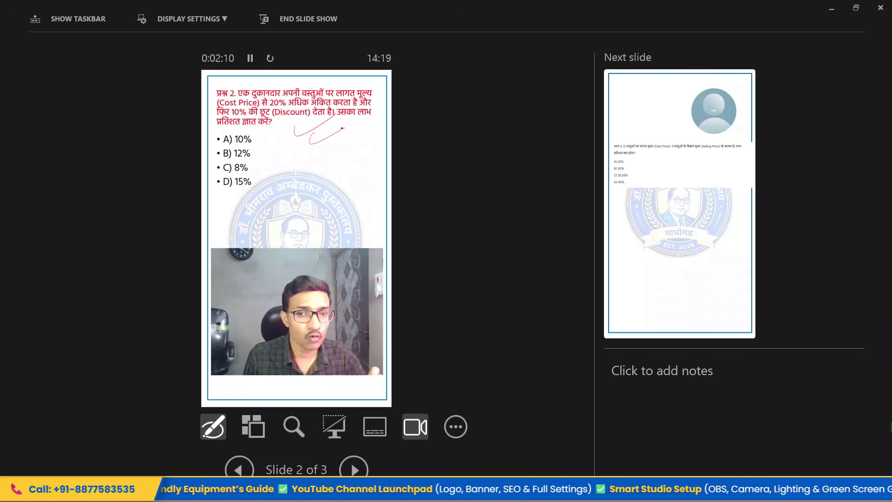
{"action": "mouse_move", "coordinate": [258, 133]}
{"action": "left_mouse_down"}
{"action": "mouse_move", "coordinate": [281, 156]}
{"action": "mouse_move", "coordinate": [265, 203]}
{"action": "left_mouse_up"}
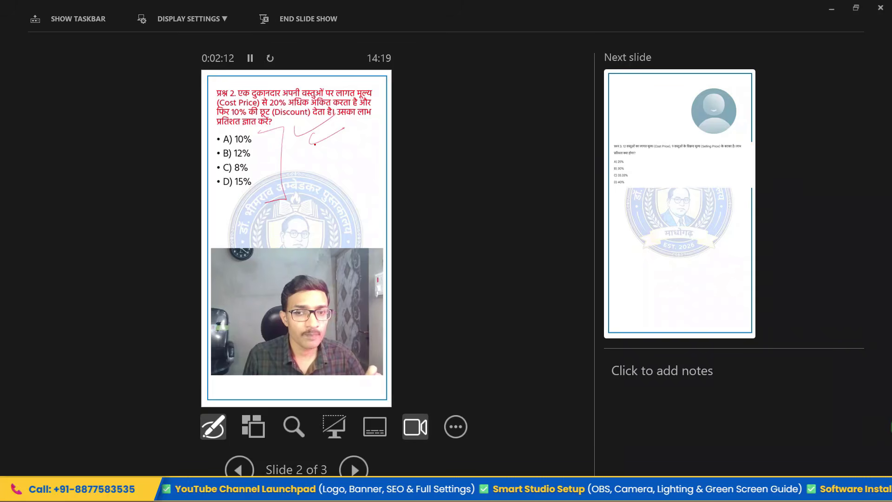
{"action": "mouse_move", "coordinate": [315, 145]}
{"action": "left_mouse_down"}
{"action": "mouse_move", "coordinate": [281, 148]}
{"action": "mouse_move", "coordinate": [346, 204]}
{"action": "mouse_move", "coordinate": [354, 201]}
{"action": "left_mouse_up"}
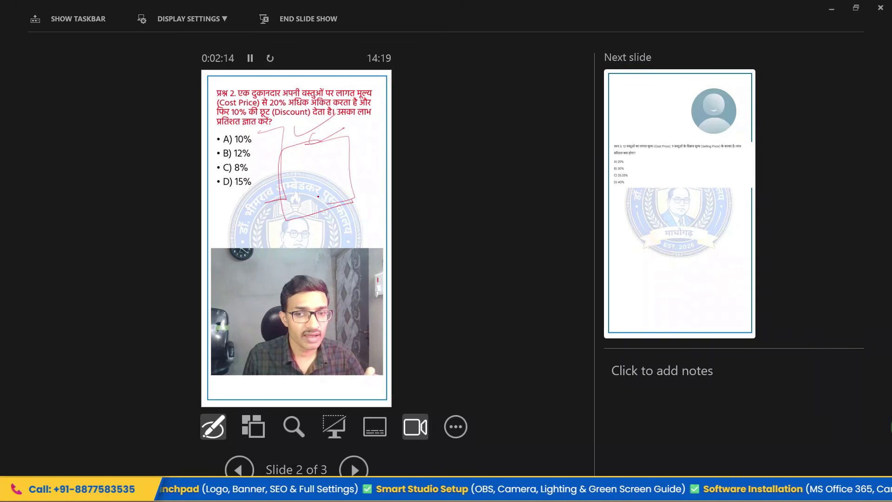
{"action": "left_click_drag", "start_coordinate": [323, 160], "coordinate": [285, 184]}
{"action": "left_click_drag", "start_coordinate": [296, 198], "coordinate": [336, 178]}
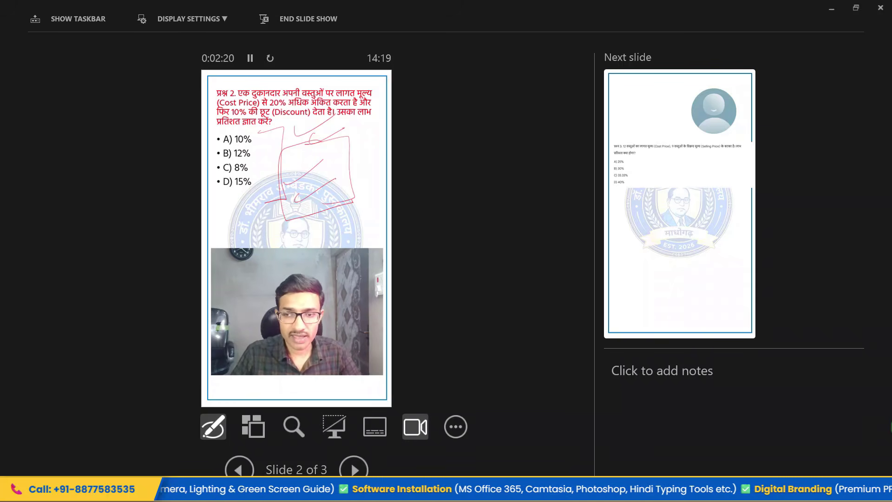
Step: Switch to OBS and start recording the slide show scene
{"action": "key", "text": "alt+Tab"}
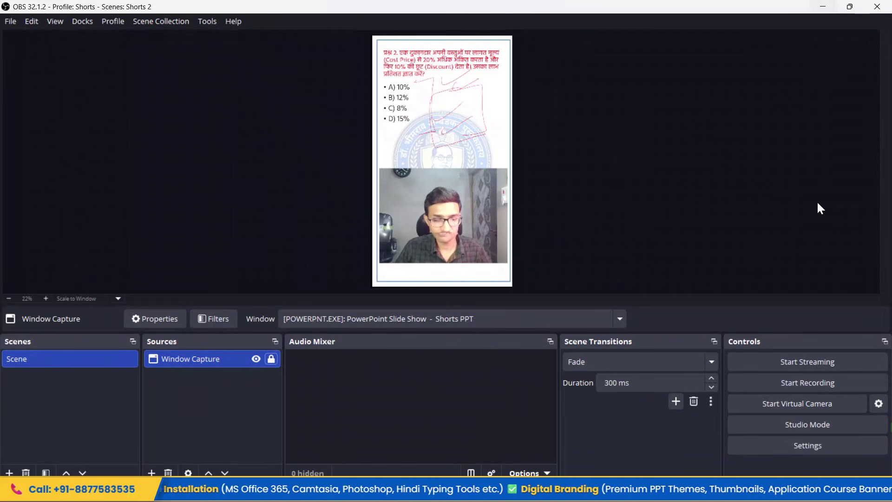
{"action": "left_click", "coordinate": [807, 383]}
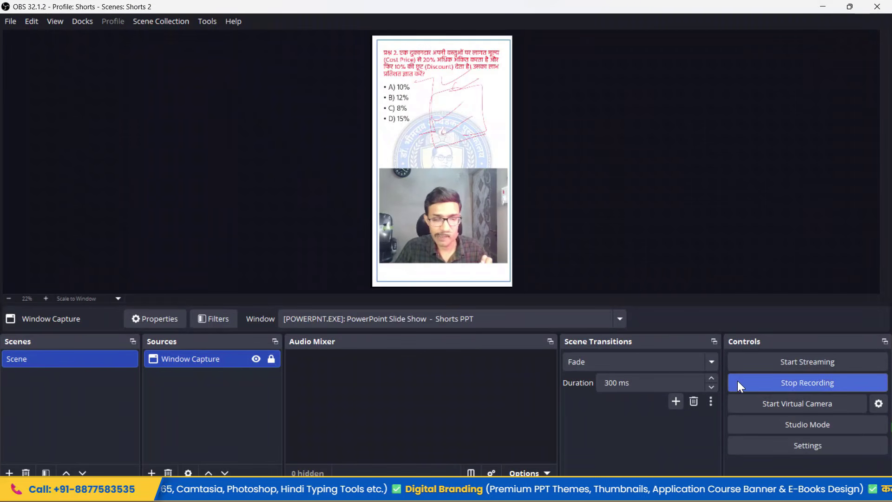
Step: Return to the PowerPoint presenter view and draw tick marks on slide 2 just above the camera picture
{"action": "left_click", "coordinate": [821, 7]}
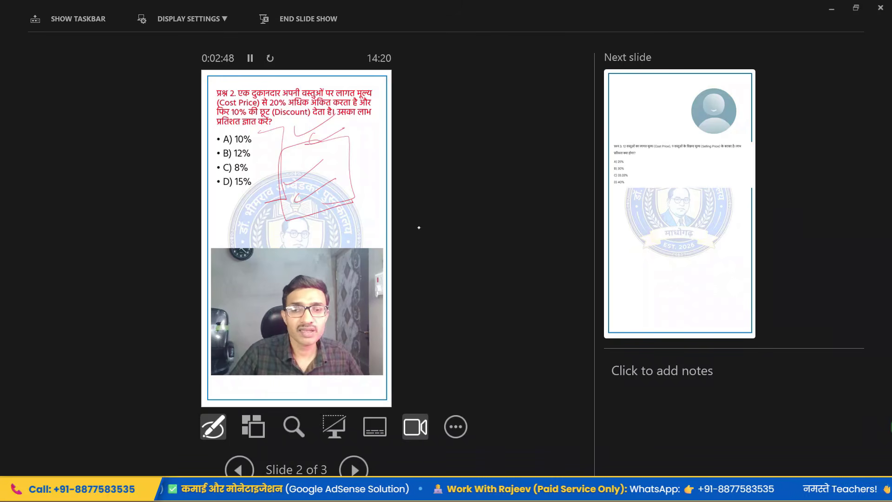
{"action": "mouse_move", "coordinate": [356, 227]}
{"action": "left_mouse_down"}
{"action": "mouse_move", "coordinate": [377, 211]}
{"action": "mouse_move", "coordinate": [385, 222]}
{"action": "left_mouse_up"}
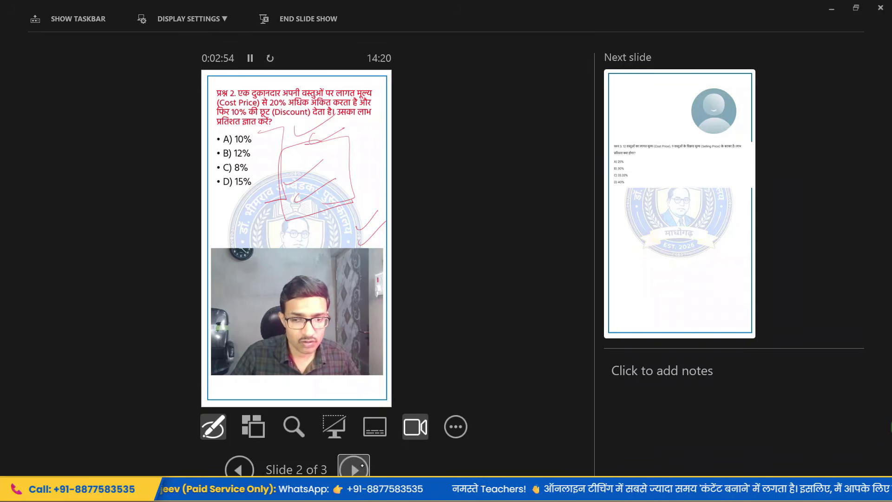
Step: Advance to slide 3, circle the round camera picture, bracket the answer options and draw ticks and a box over the area below
{"action": "left_click", "coordinate": [354, 469]}
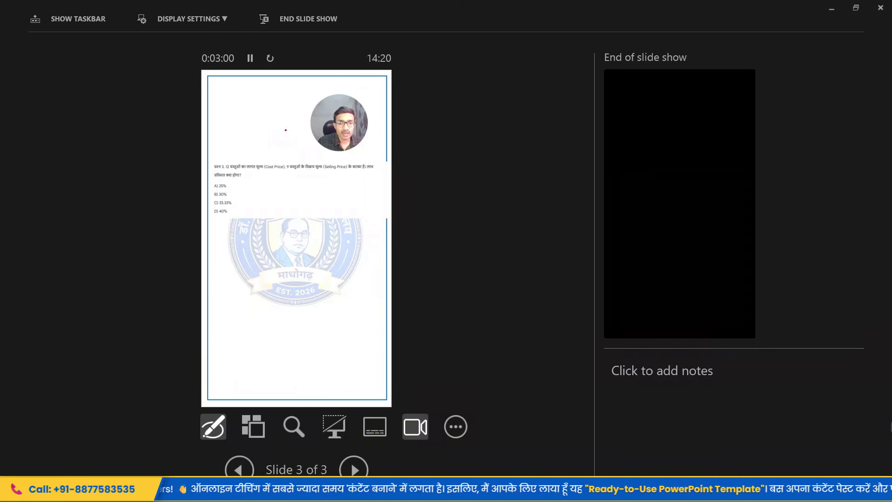
{"action": "mouse_move", "coordinate": [287, 132]}
{"action": "left_mouse_down"}
{"action": "mouse_move", "coordinate": [319, 121]}
{"action": "mouse_move", "coordinate": [339, 136]}
{"action": "left_mouse_up"}
{"action": "mouse_move", "coordinate": [353, 100]}
{"action": "left_mouse_down"}
{"action": "mouse_move", "coordinate": [300, 113]}
{"action": "mouse_move", "coordinate": [365, 105]}
{"action": "left_mouse_up"}
{"action": "mouse_move", "coordinate": [286, 294]}
{"action": "left_mouse_down"}
{"action": "mouse_move", "coordinate": [306, 293]}
{"action": "mouse_move", "coordinate": [320, 278]}
{"action": "left_mouse_up"}
{"action": "left_click_drag", "start_coordinate": [301, 305], "coordinate": [325, 288]}
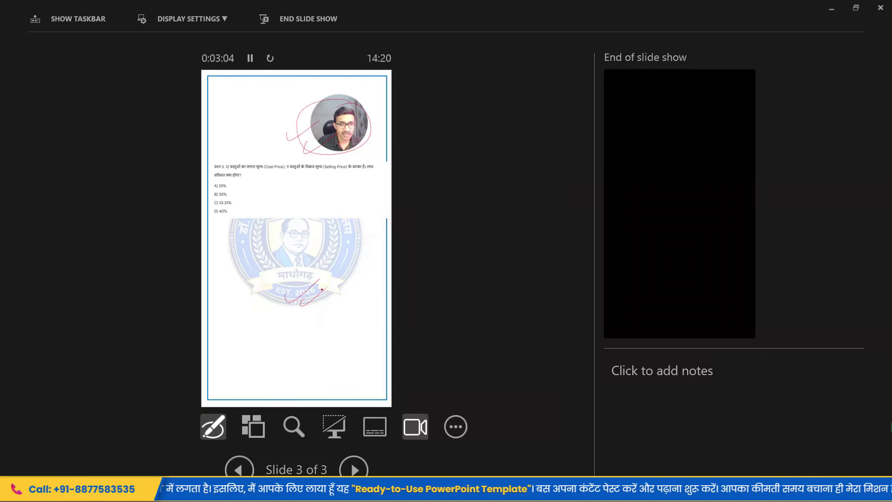
{"action": "mouse_move", "coordinate": [248, 177]}
{"action": "left_mouse_down"}
{"action": "mouse_move", "coordinate": [268, 210]}
{"action": "mouse_move", "coordinate": [251, 230]}
{"action": "mouse_move", "coordinate": [289, 233]}
{"action": "left_mouse_up"}
{"action": "left_click_drag", "start_coordinate": [264, 291], "coordinate": [301, 272]}
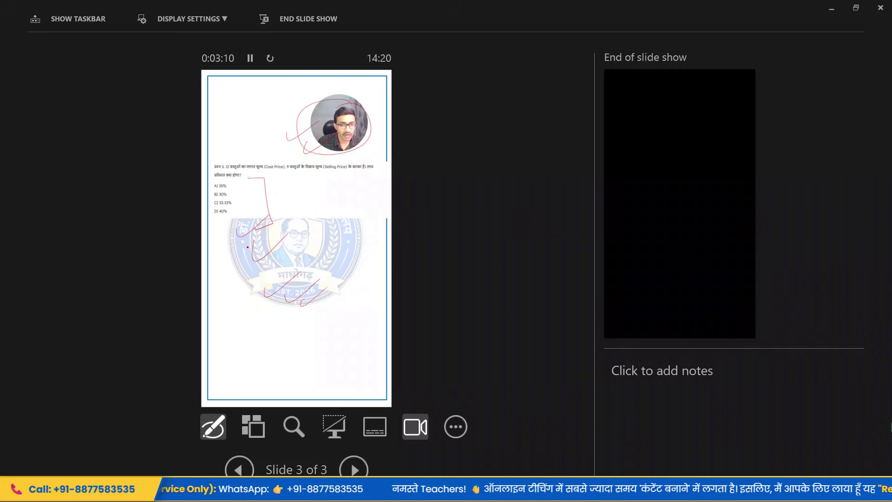
{"action": "mouse_move", "coordinate": [230, 233]}
{"action": "left_mouse_down"}
{"action": "mouse_move", "coordinate": [314, 243]}
{"action": "mouse_move", "coordinate": [324, 357]}
{"action": "mouse_move", "coordinate": [267, 373]}
{"action": "left_mouse_up"}
{"action": "mouse_move", "coordinate": [230, 255]}
{"action": "left_mouse_down"}
{"action": "mouse_move", "coordinate": [287, 328]}
{"action": "mouse_move", "coordinate": [288, 298]}
{"action": "mouse_move", "coordinate": [312, 306]}
{"action": "left_mouse_up"}
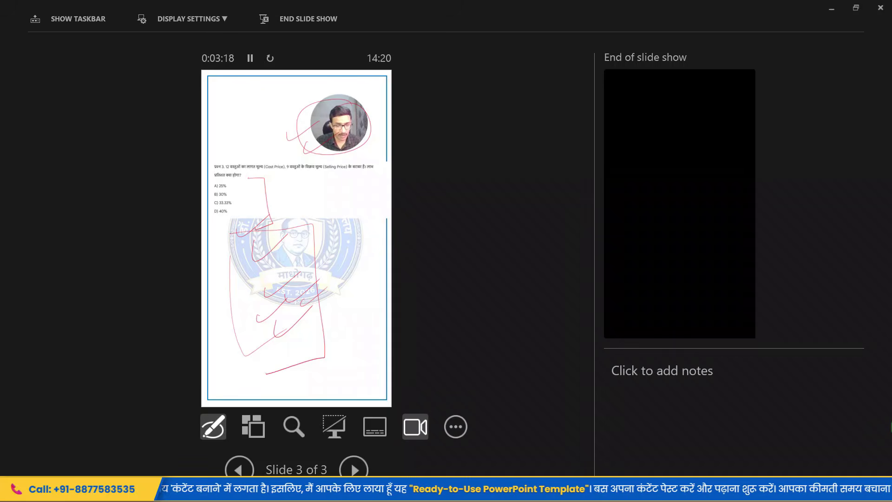
Step: Switch back to OBS and stop the recording
{"action": "key", "text": "alt+Tab"}
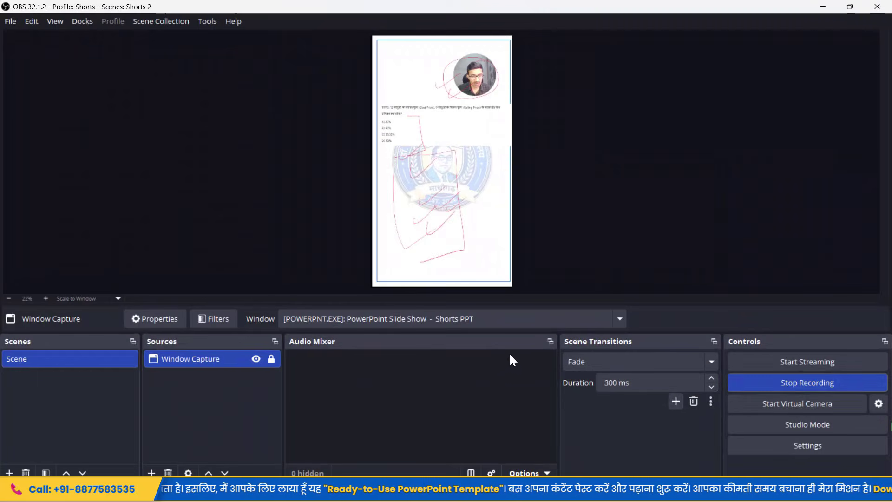
{"action": "left_click", "coordinate": [792, 382]}
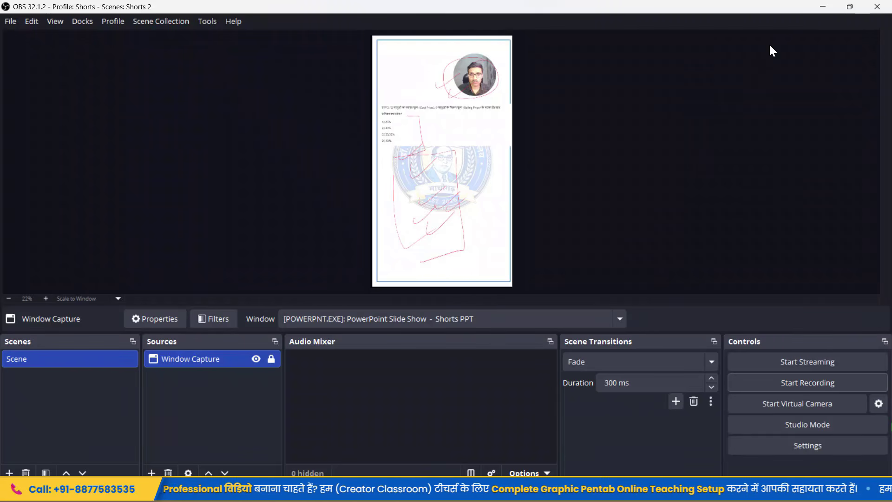
Step: Return to PowerPoint, end the slide show and discard the ink annotations
{"action": "left_click", "coordinate": [824, 7]}
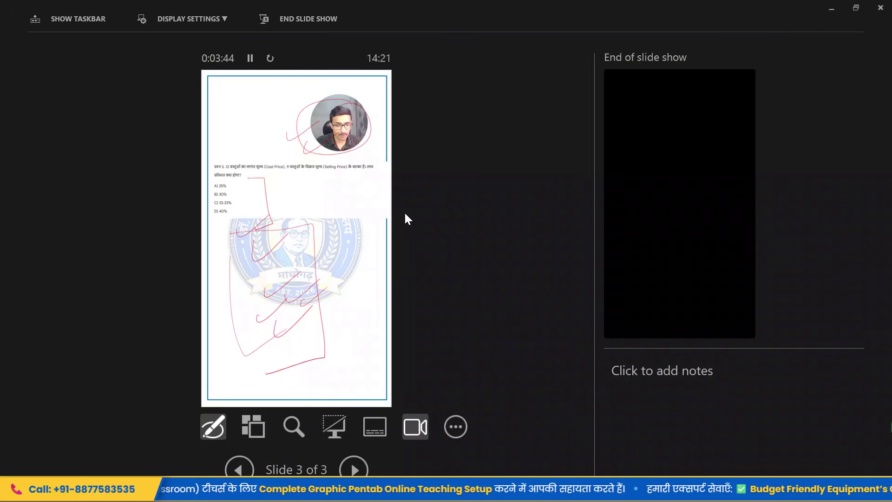
{"action": "key", "text": "Escape"}
{"action": "key", "text": "Escape"}
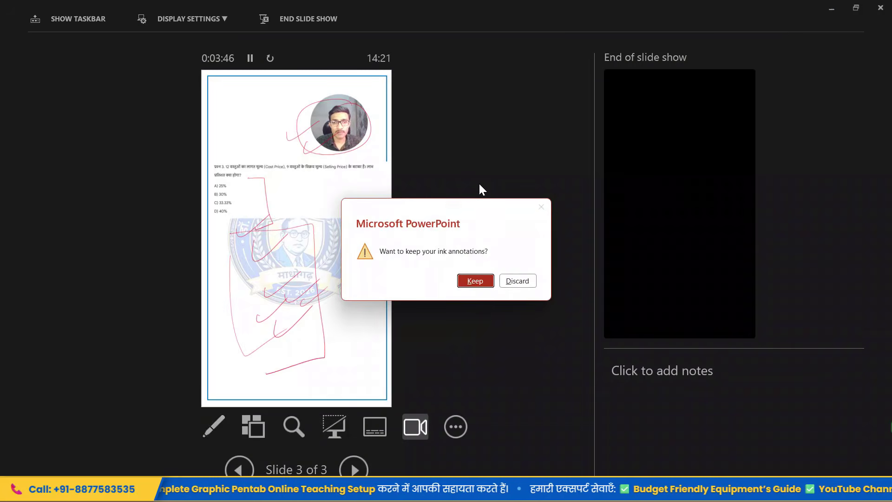
{"action": "left_click", "coordinate": [516, 280]}
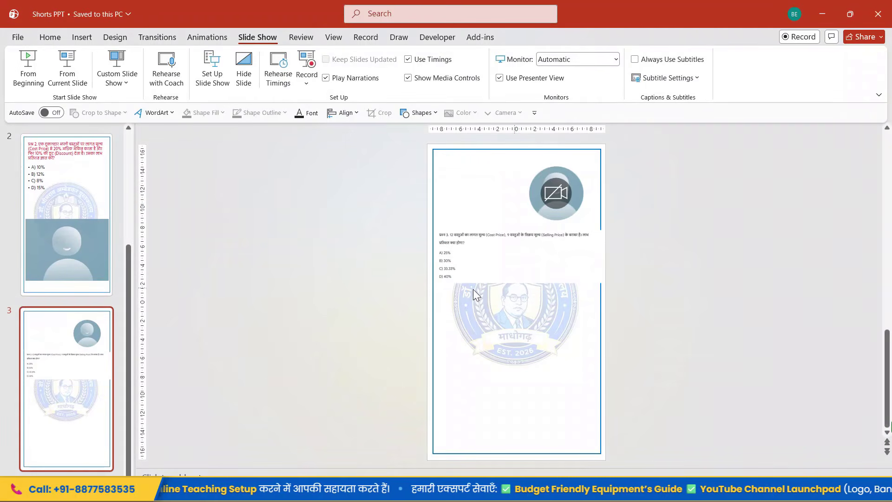
Step: Go back to slide 1 of the presentation
{"action": "key", "text": "Home"}
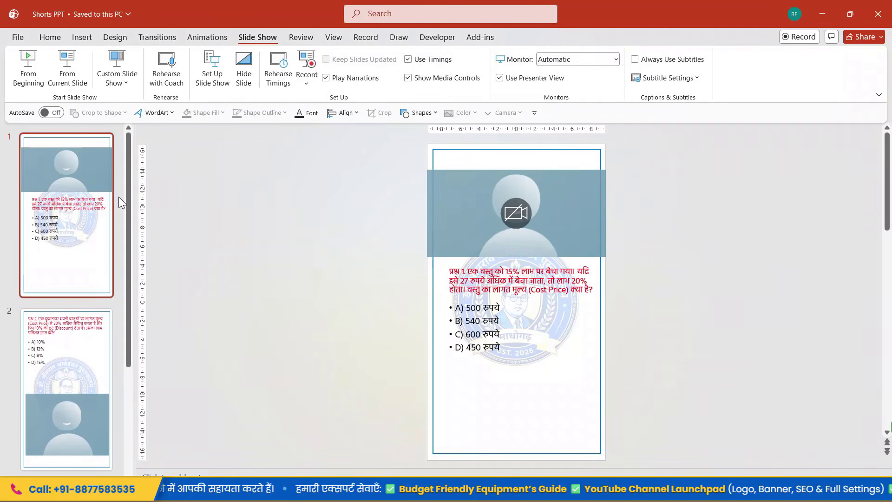
{"action": "left_click", "coordinate": [83, 165]}
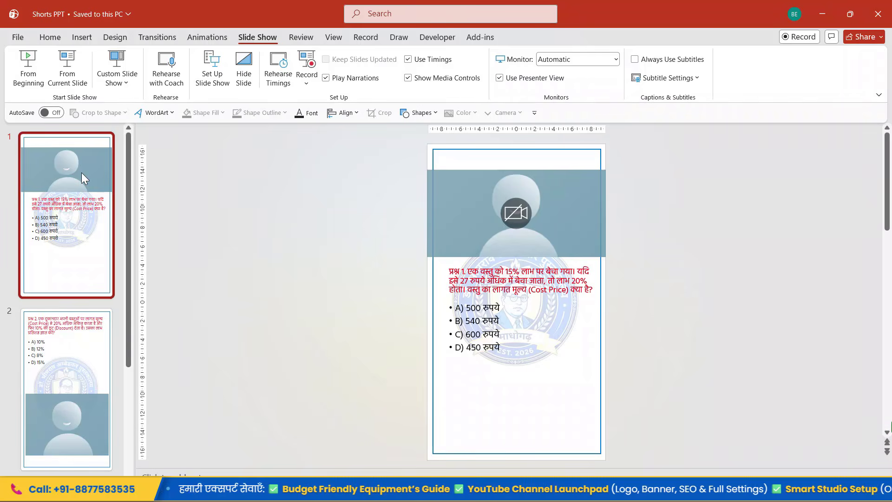
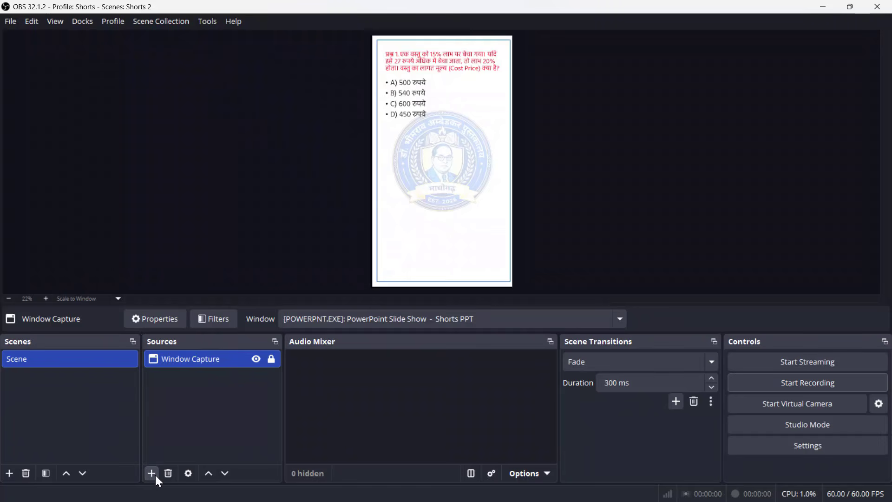
Step: In OBS, add a visible Video Capture Device source under its default name, keeping the preselected webcam and device-default resolution
{"action": "left_click", "coordinate": [151, 474]}
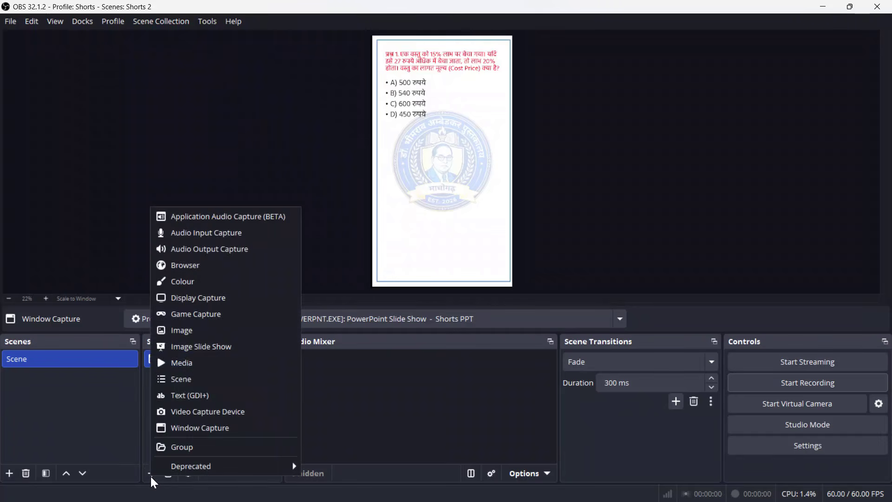
{"action": "left_click", "coordinate": [202, 414]}
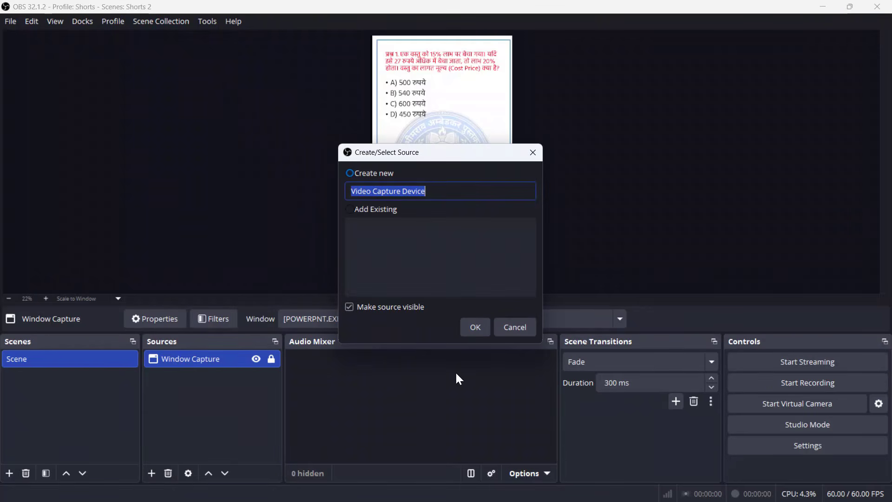
{"action": "left_click", "coordinate": [476, 328]}
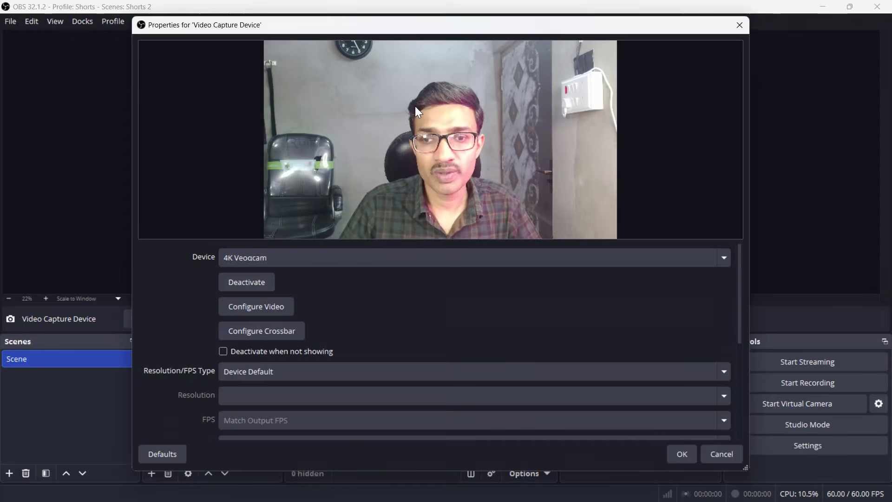
{"action": "left_click", "coordinate": [681, 454]}
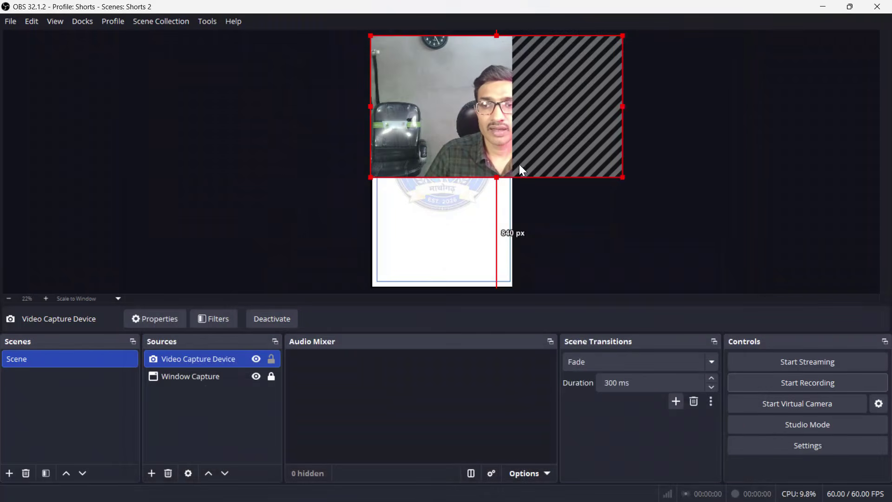
Step: Shrink the camera source to the canvas width, place it along the bottom edge of the slide and lock it
{"action": "left_click_drag", "start_coordinate": [466, 72], "coordinate": [418, 197]}
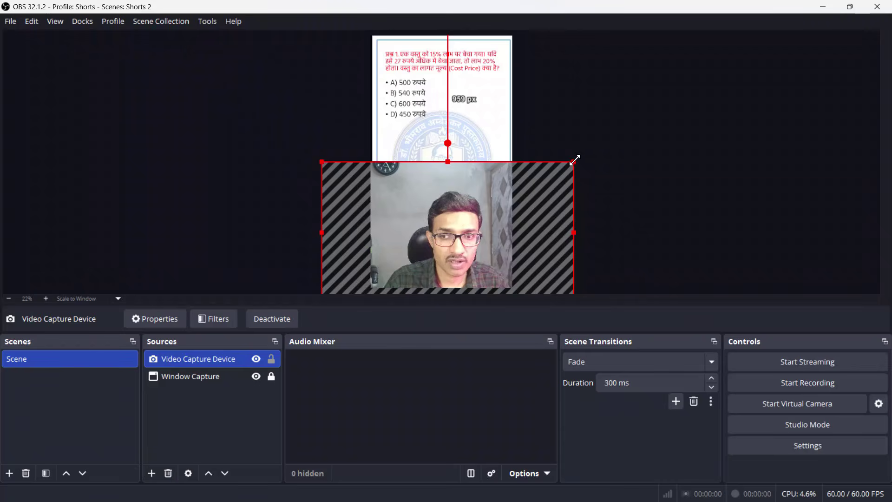
{"action": "left_click_drag", "start_coordinate": [575, 161], "coordinate": [428, 235]}
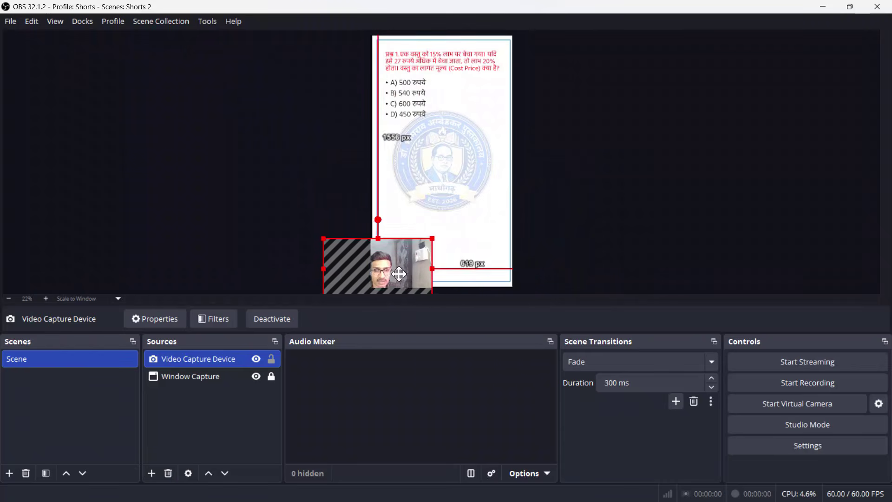
{"action": "left_click_drag", "start_coordinate": [401, 271], "coordinate": [449, 263]}
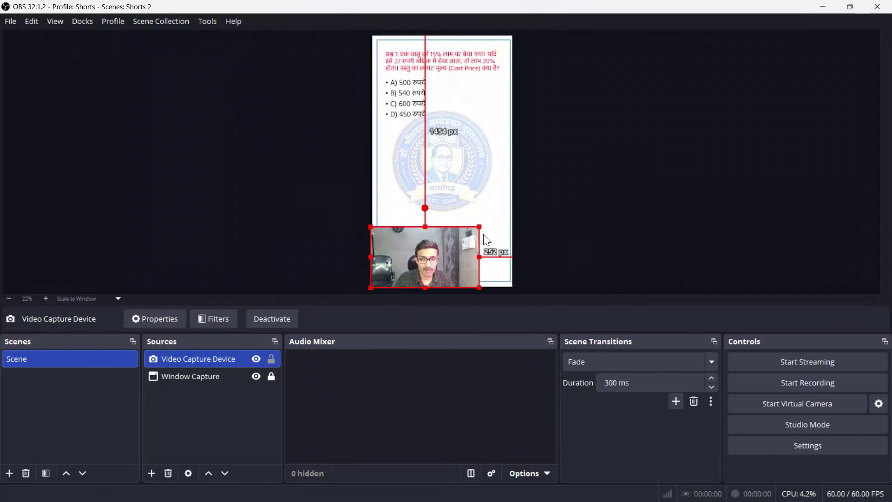
{"action": "left_click_drag", "start_coordinate": [480, 225], "coordinate": [515, 220]}
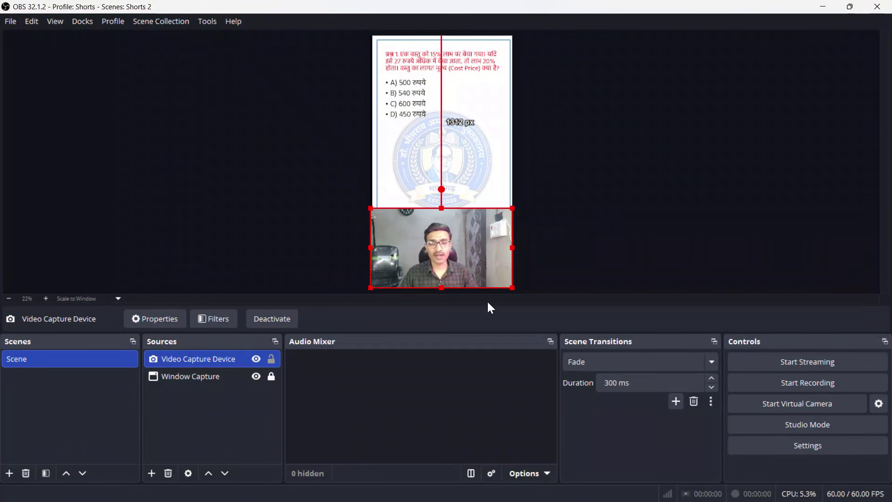
{"action": "left_click", "coordinate": [271, 361]}
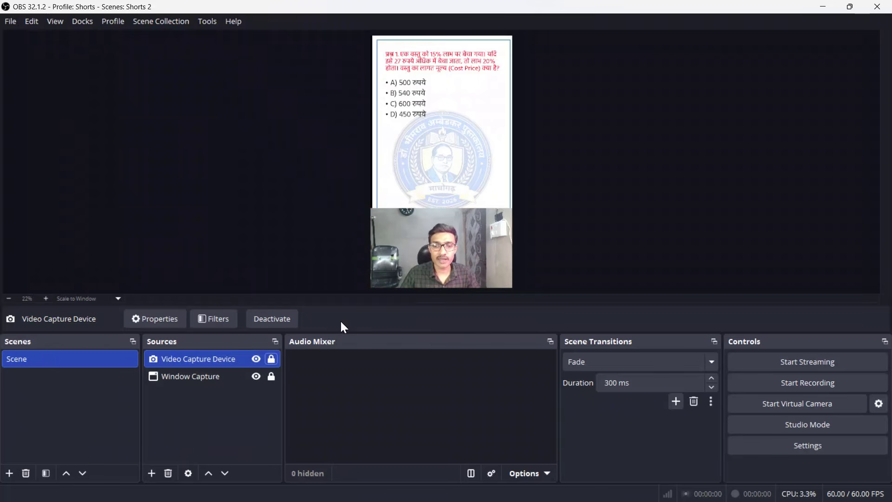
Step: Unlock the camera source, raise it to about 102 px above the canvas's bottom edge and lock it again
{"action": "left_click", "coordinate": [272, 360]}
{"action": "left_click_drag", "start_coordinate": [464, 239], "coordinate": [465, 226]}
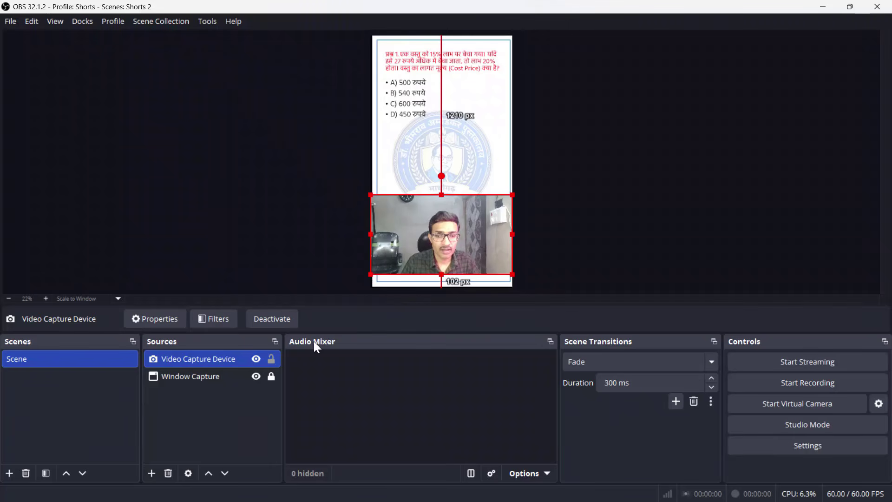
{"action": "left_click", "coordinate": [271, 359]}
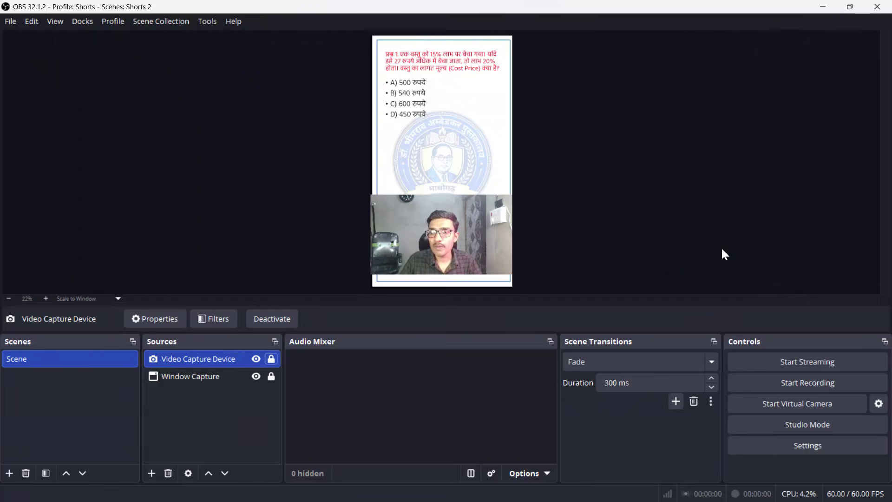
Step: Start the recording and minimise OBS to return to the PowerPoint slide show
{"action": "left_click", "coordinate": [810, 380]}
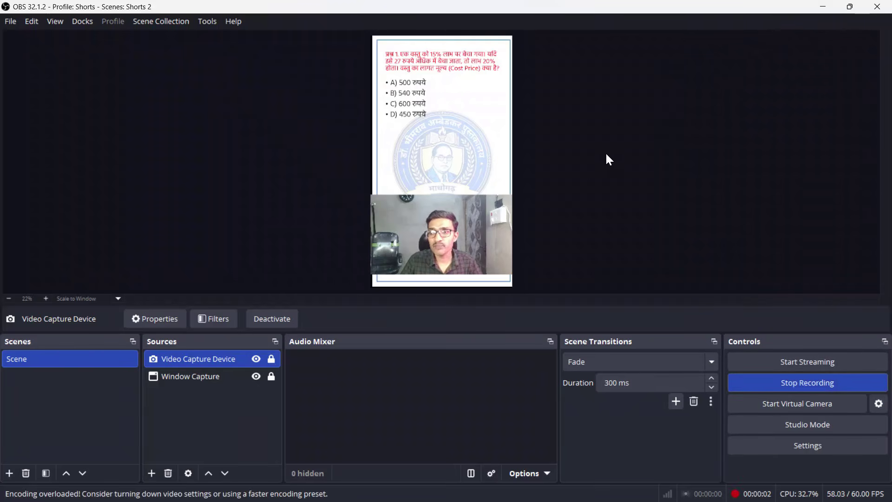
{"action": "left_click", "coordinate": [821, 6]}
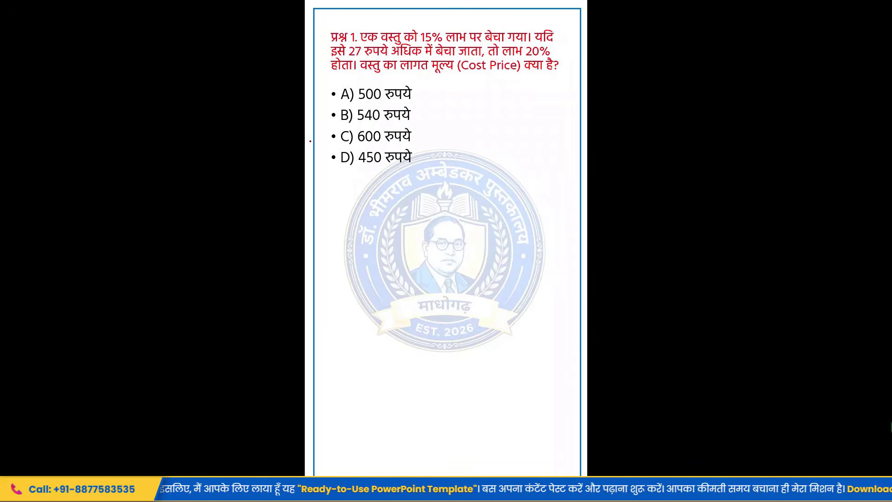
Step: Annotate slide 1 with circles and ticks beside the options and over the logo, plus boxes over the logo and the empty area below
{"action": "mouse_move", "coordinate": [449, 117]}
{"action": "left_mouse_down"}
{"action": "mouse_move", "coordinate": [471, 113]}
{"action": "mouse_move", "coordinate": [441, 108]}
{"action": "mouse_move", "coordinate": [435, 133]}
{"action": "left_mouse_up"}
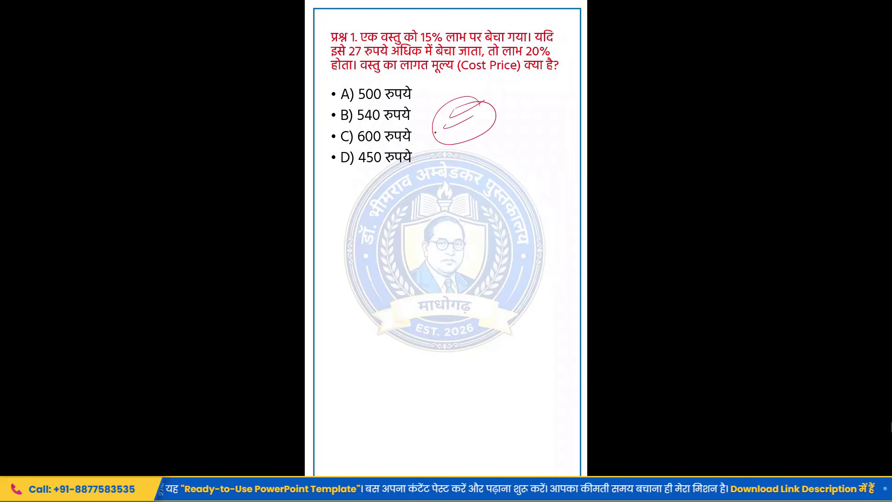
{"action": "mouse_move", "coordinate": [408, 181]}
{"action": "left_mouse_down"}
{"action": "mouse_move", "coordinate": [371, 207]}
{"action": "mouse_move", "coordinate": [415, 197]}
{"action": "mouse_move", "coordinate": [367, 255]}
{"action": "left_mouse_up"}
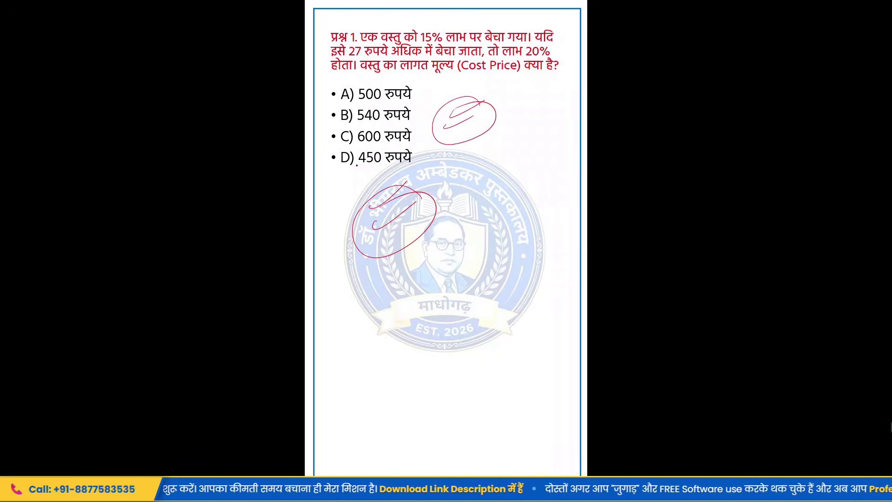
{"action": "left_click_drag", "start_coordinate": [439, 120], "coordinate": [492, 95]}
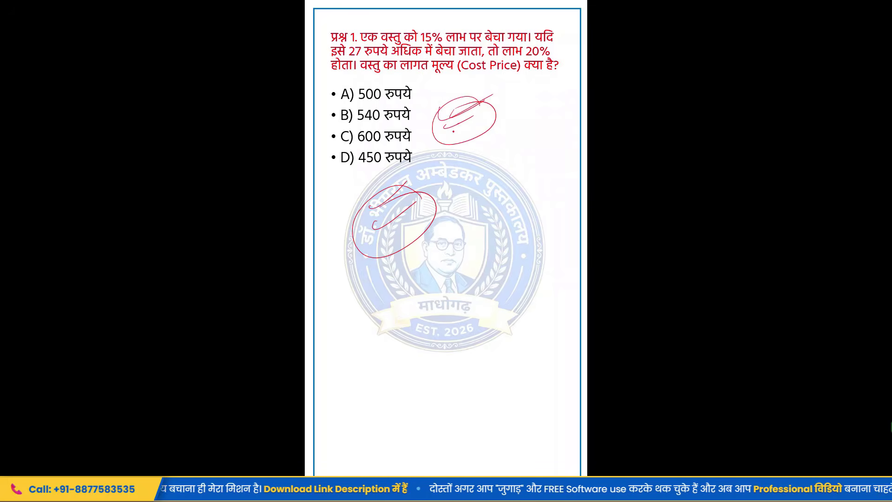
{"action": "left_click_drag", "start_coordinate": [454, 138], "coordinate": [519, 108]}
{"action": "left_click_drag", "start_coordinate": [399, 230], "coordinate": [458, 215]}
{"action": "mouse_move", "coordinate": [415, 282]}
{"action": "left_mouse_down"}
{"action": "mouse_move", "coordinate": [483, 238]}
{"action": "mouse_move", "coordinate": [483, 257]}
{"action": "left_mouse_up"}
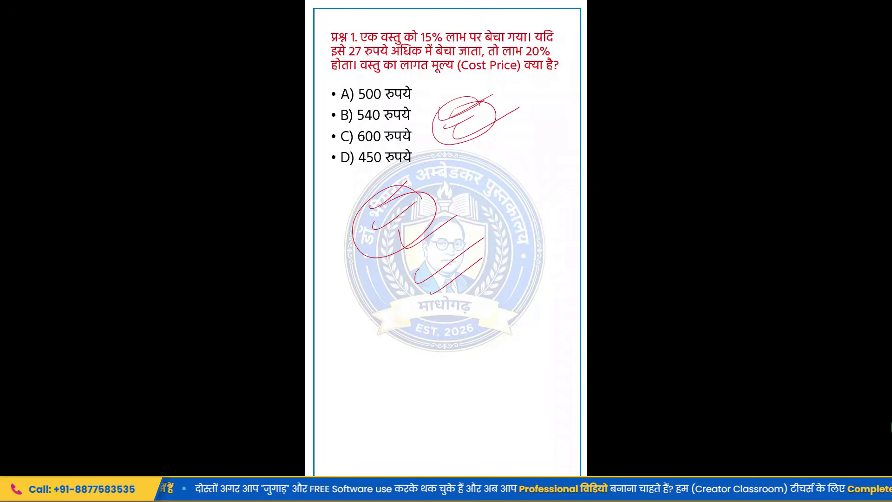
{"action": "left_click_drag", "start_coordinate": [425, 278], "coordinate": [553, 273]}
{"action": "left_click_drag", "start_coordinate": [374, 310], "coordinate": [413, 320]}
{"action": "left_click_drag", "start_coordinate": [347, 356], "coordinate": [411, 350]}
{"action": "left_click_drag", "start_coordinate": [347, 368], "coordinate": [446, 354]}
{"action": "left_click_drag", "start_coordinate": [364, 346], "coordinate": [515, 426]}
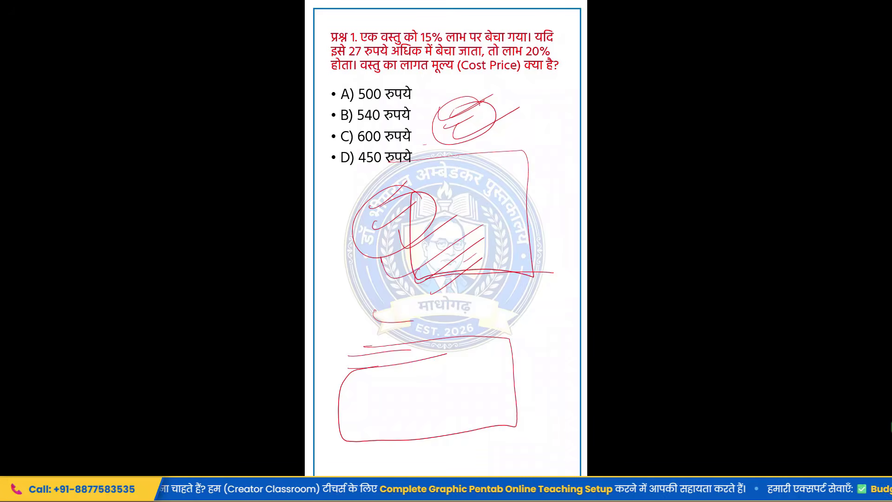
Step: Advance to slide 2, draw ticks and lines near the question and a box over the logo, and move on to slide 3
{"action": "key", "text": "Right"}
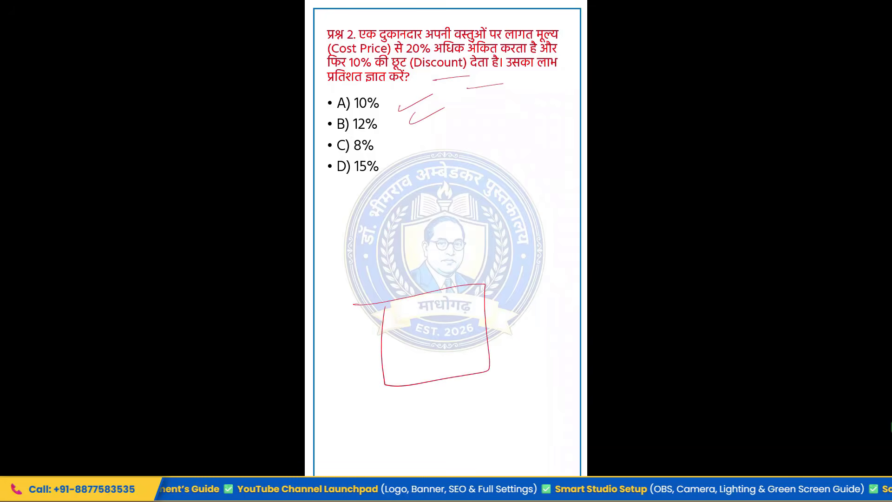
{"action": "key", "text": "Right"}
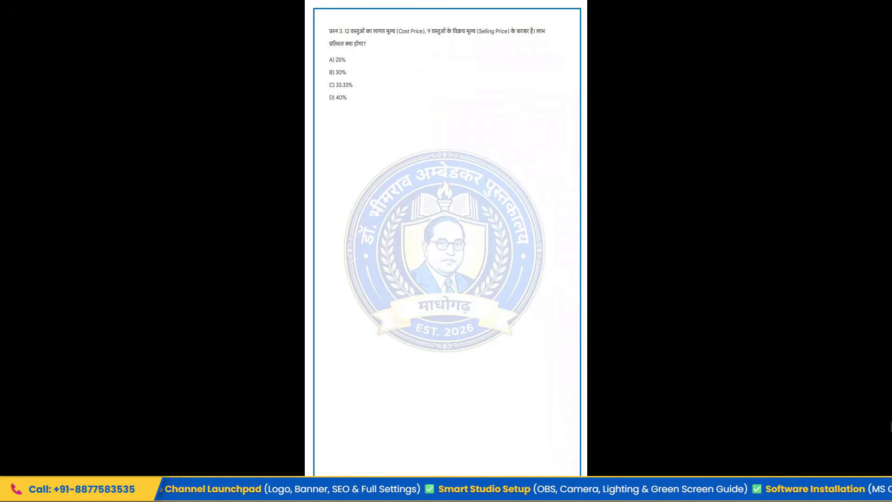
Step: Switch to OBS and stop the recording
{"action": "key", "text": "alt+Tab"}
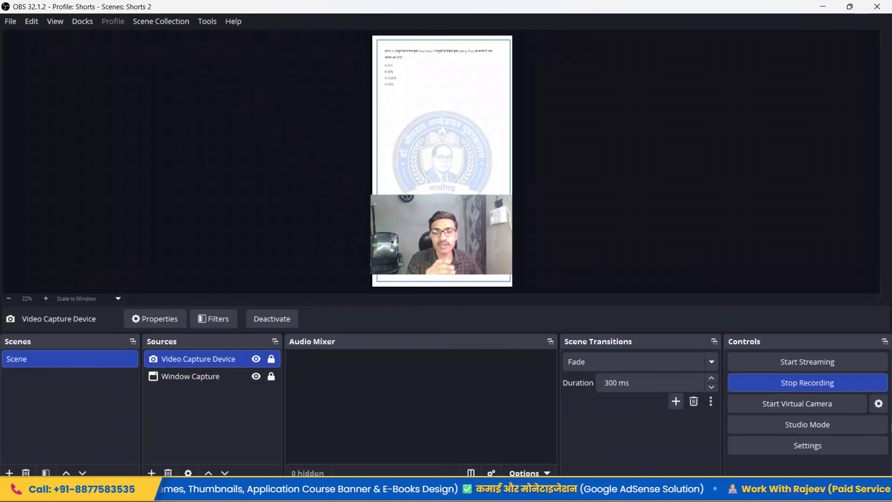
{"action": "left_click", "coordinate": [821, 385]}
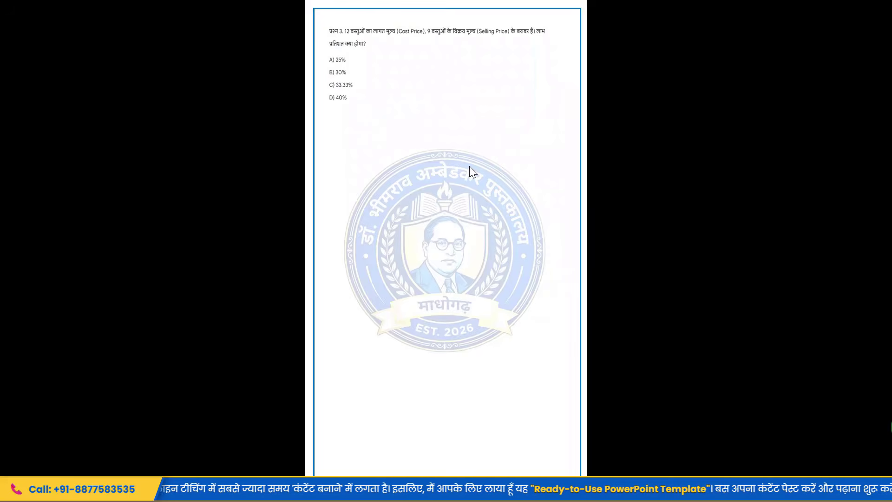
Step: Return to slide 1 in the slide show, erase its ink and draw a fresh circle and ticks beside the options
{"action": "key", "text": "Left"}
{"action": "key", "text": "Left"}
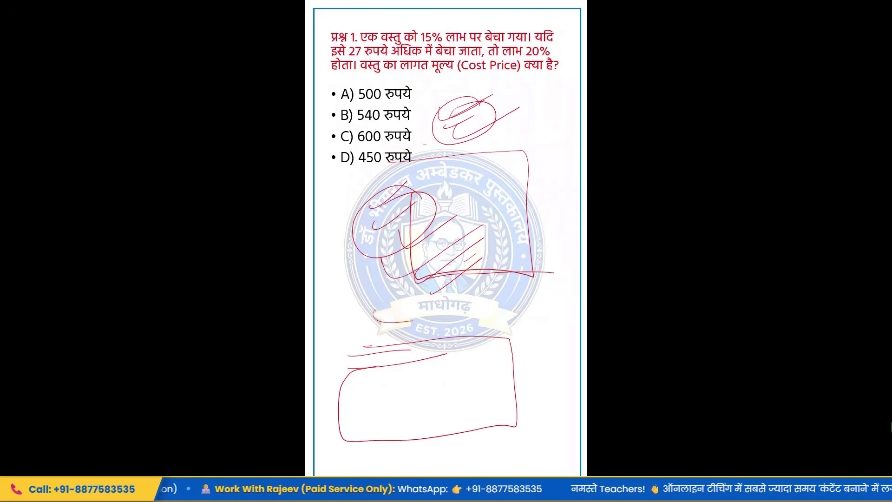
{"action": "key", "text": "e"}
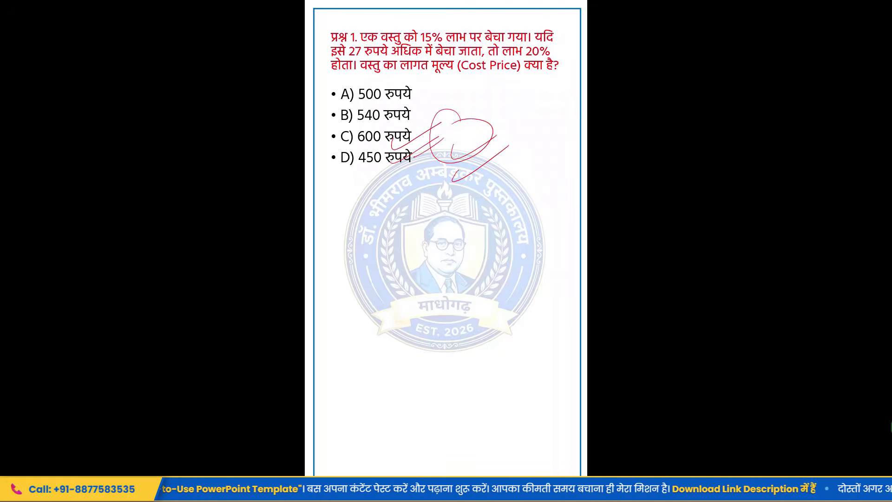
Step: End the slide show and discard the ink annotations
{"action": "key", "text": "Escape"}
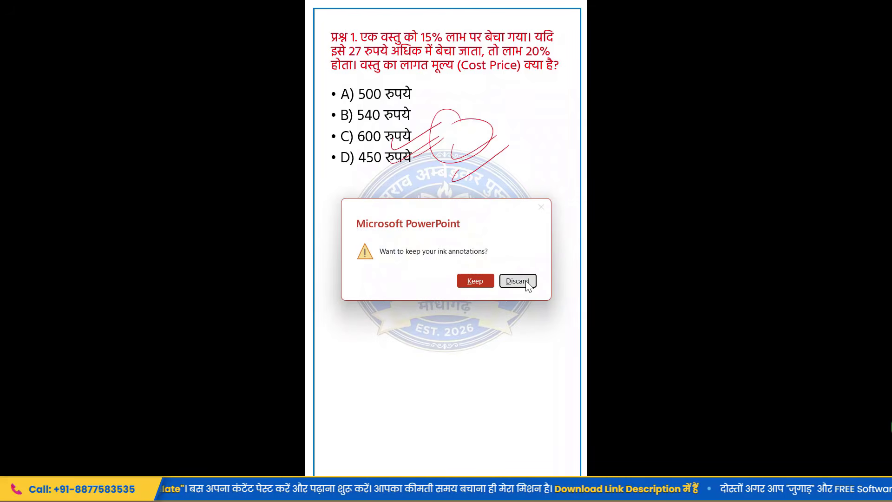
{"action": "left_click", "coordinate": [527, 282]}
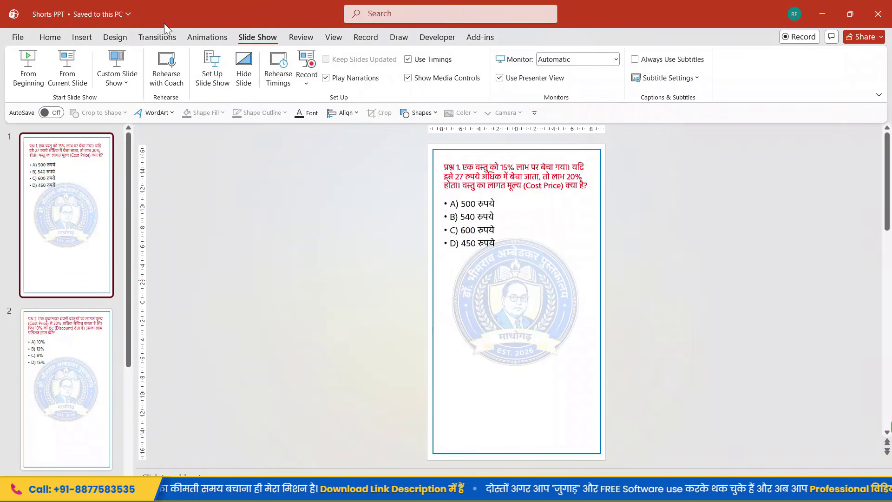
Step: Start a custom slide size for the presentation with a width of 9.5 cm
{"action": "left_click", "coordinate": [116, 36]}
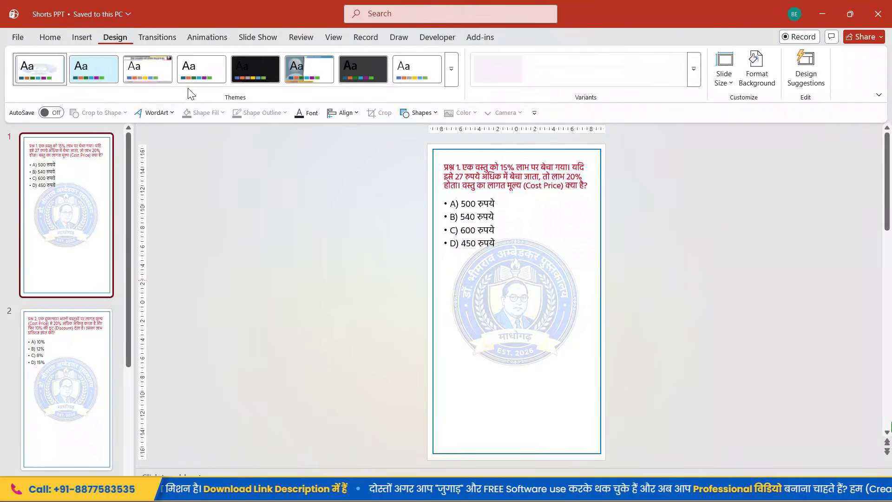
{"action": "left_click", "coordinate": [721, 83]}
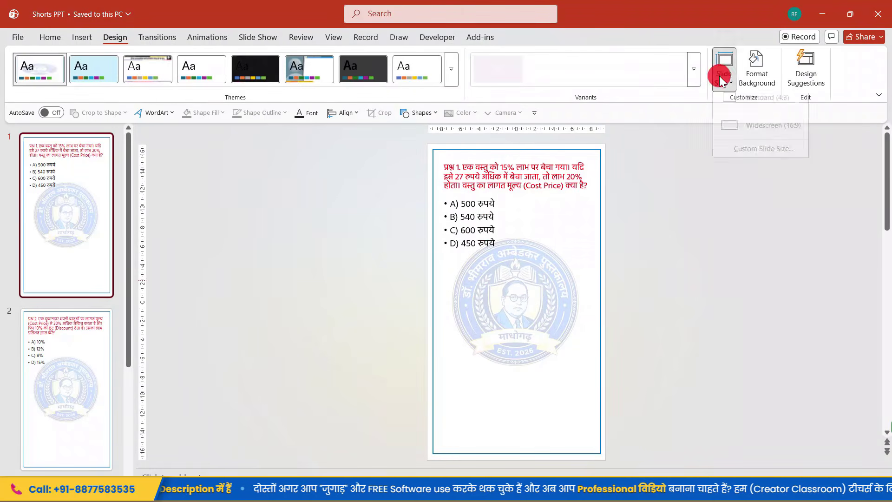
{"action": "left_click", "coordinate": [748, 159]}
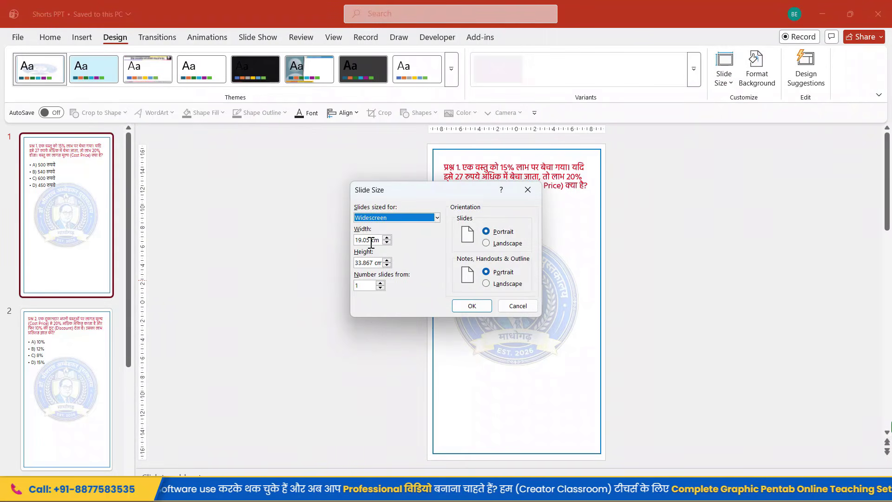
{"action": "left_click", "coordinate": [370, 240]}
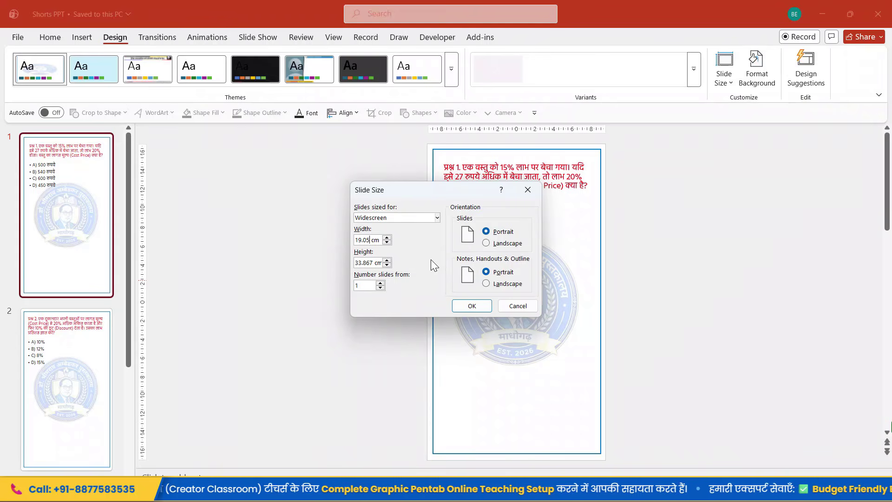
{"action": "key", "text": "ctrl+a"}
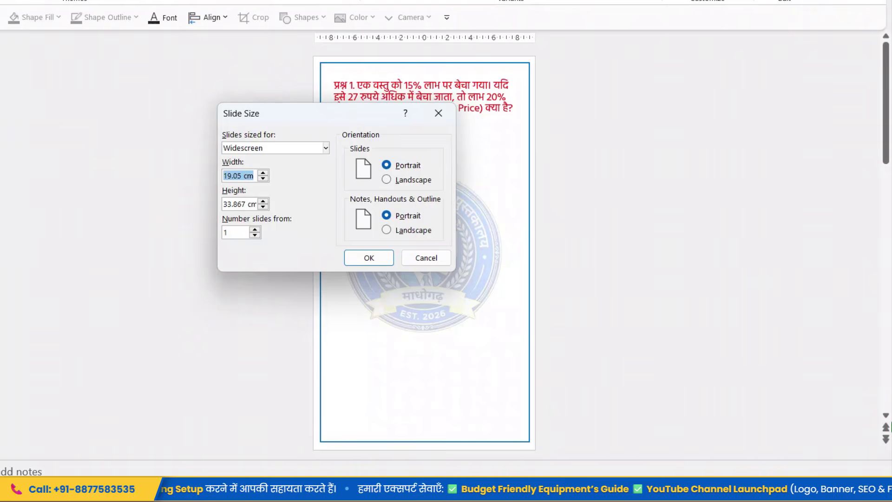
{"action": "type", "text": "9"}
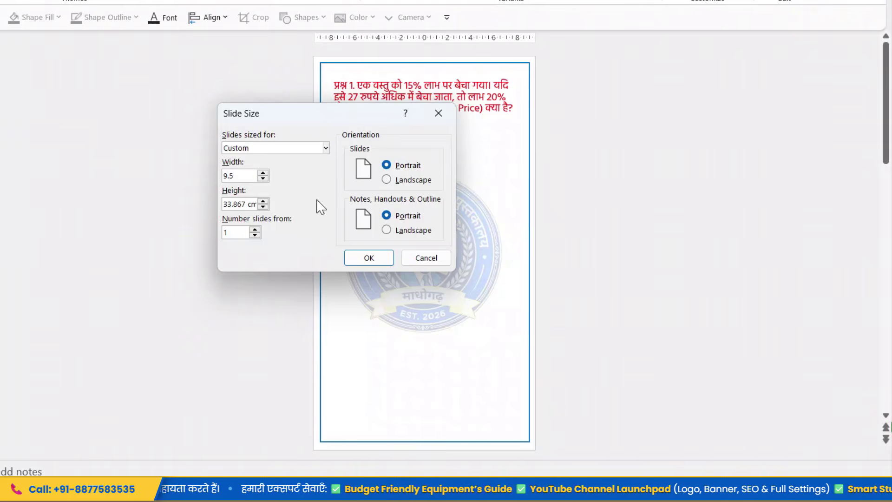
{"action": "type", "text": ".5"}
Step: Set the slide height to 17 cm and apply the new size, scaling the content with Maximize
{"action": "left_click", "coordinate": [241, 204]}
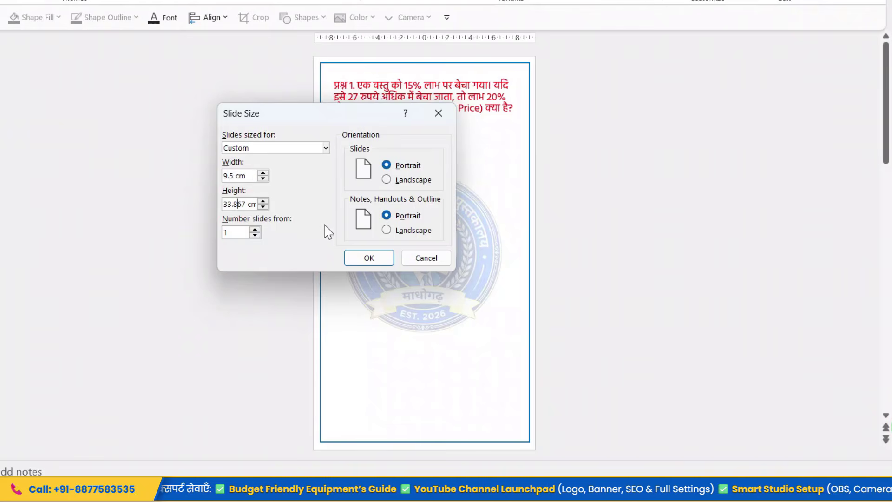
{"action": "key", "text": "ctrl+a"}
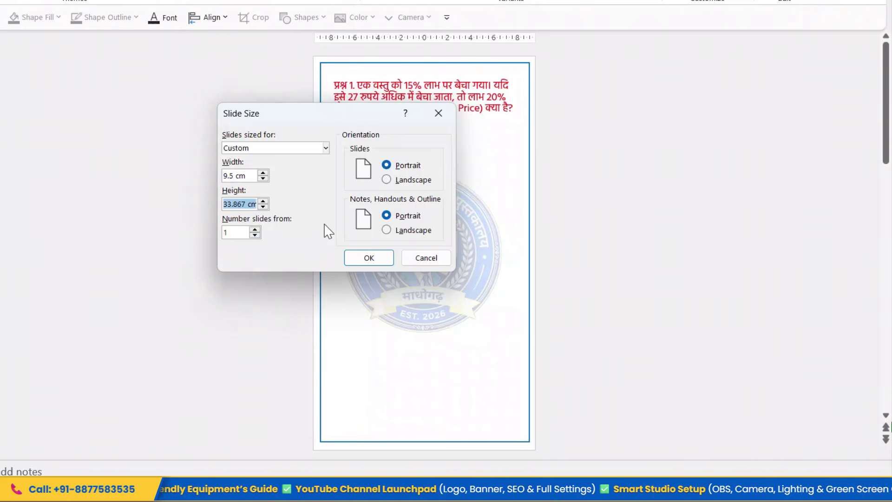
{"action": "type", "text": "17"}
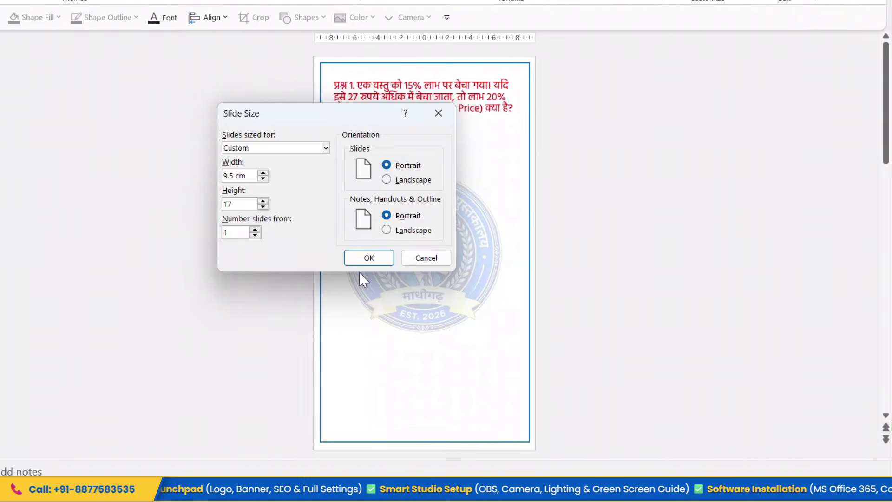
{"action": "left_click", "coordinate": [370, 258]}
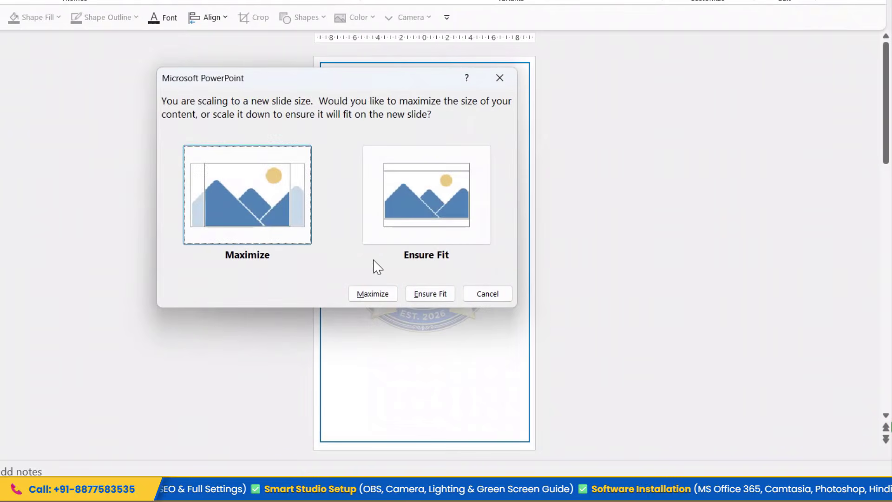
{"action": "left_click", "coordinate": [252, 188]}
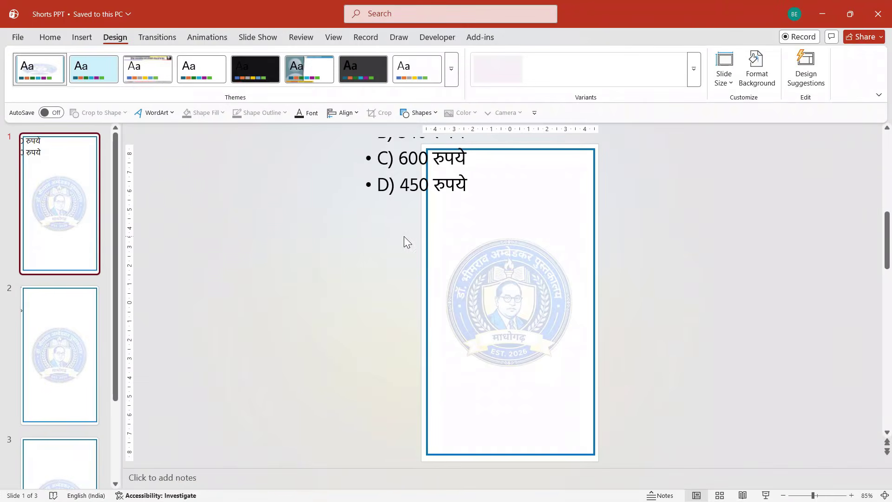
Step: Move slide 1's question and options text boxes together down onto the slide, aligned just inside its blue border
{"action": "scroll", "coordinate": [483, 236], "scroll_direction": "down", "scroll_amount": 1}
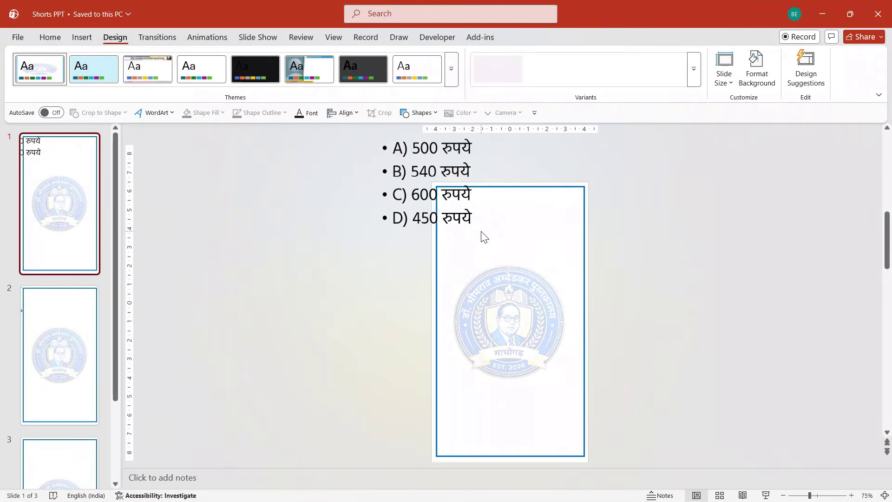
{"action": "scroll", "coordinate": [482, 234], "scroll_direction": "down", "scroll_amount": 3}
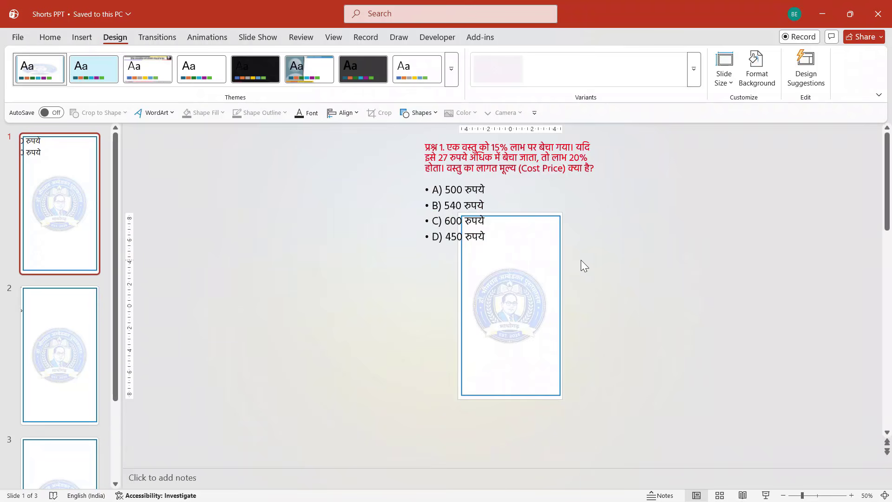
{"action": "left_click", "coordinate": [456, 164]}
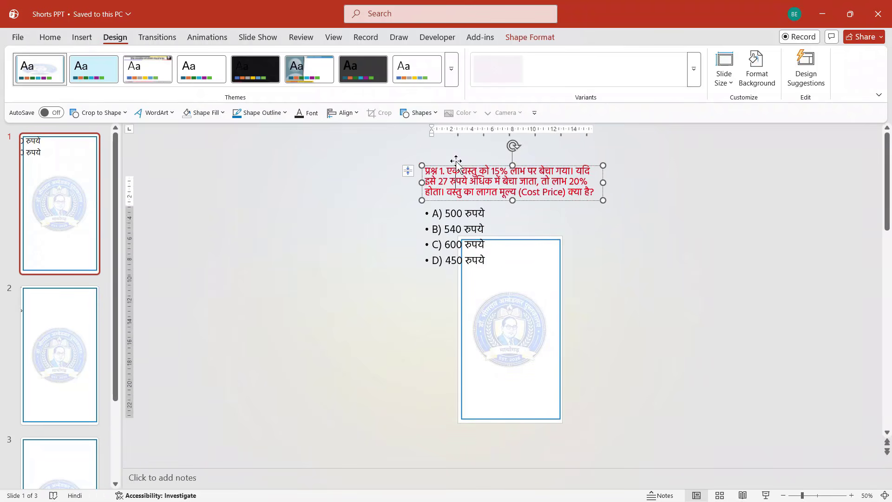
{"action": "left_click", "coordinate": [455, 227], "text": "shift"}
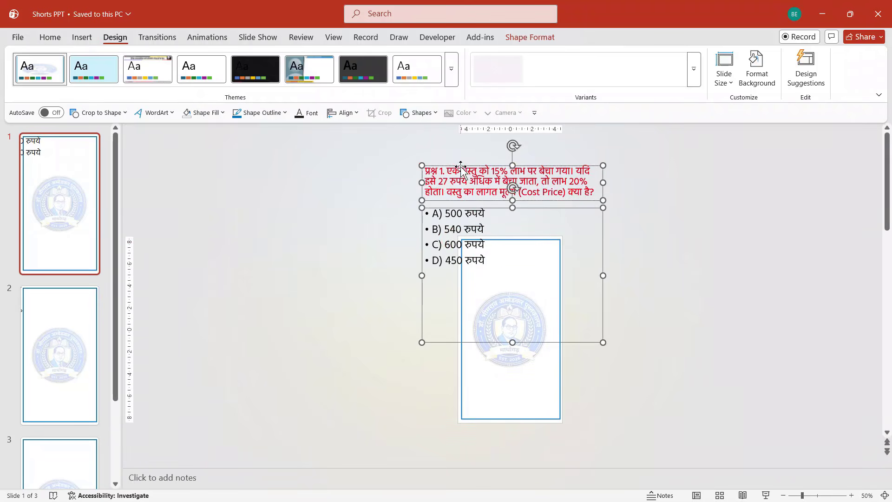
{"action": "left_click_drag", "start_coordinate": [461, 170], "coordinate": [505, 254]}
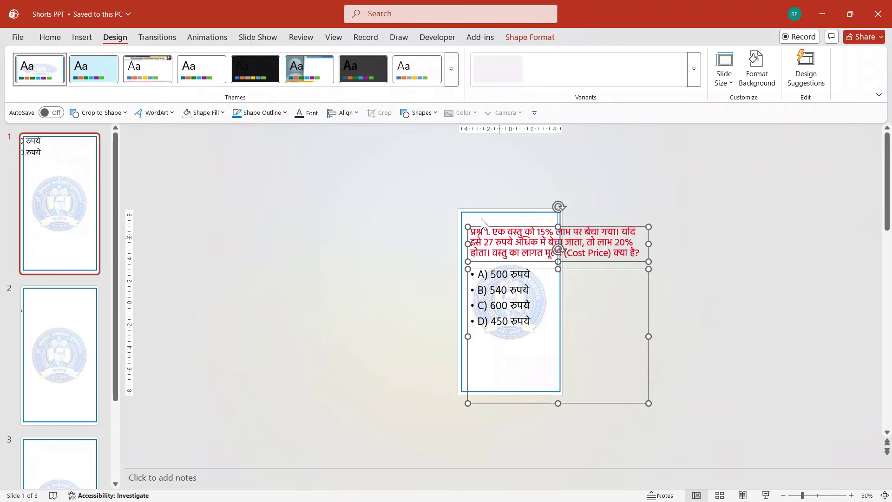
Step: Reduce the text of both boxes to size 18 and narrow them to fit within the slide's border
{"action": "left_click", "coordinate": [50, 37]}
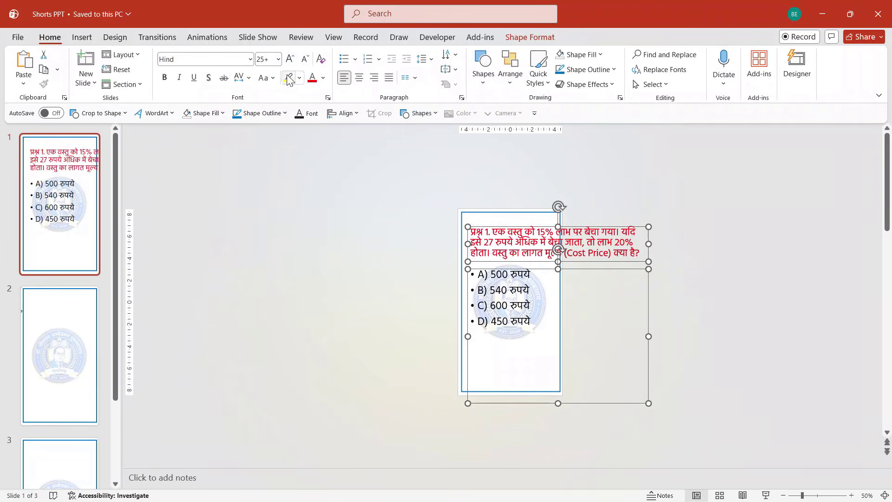
{"action": "left_click", "coordinate": [305, 59]}
{"action": "left_click", "coordinate": [305, 59]}
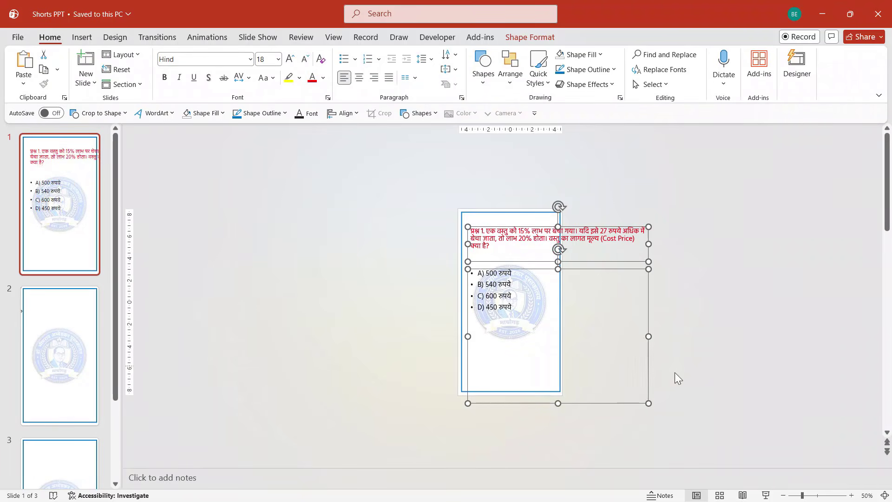
{"action": "left_click_drag", "start_coordinate": [648, 336], "coordinate": [553, 329]}
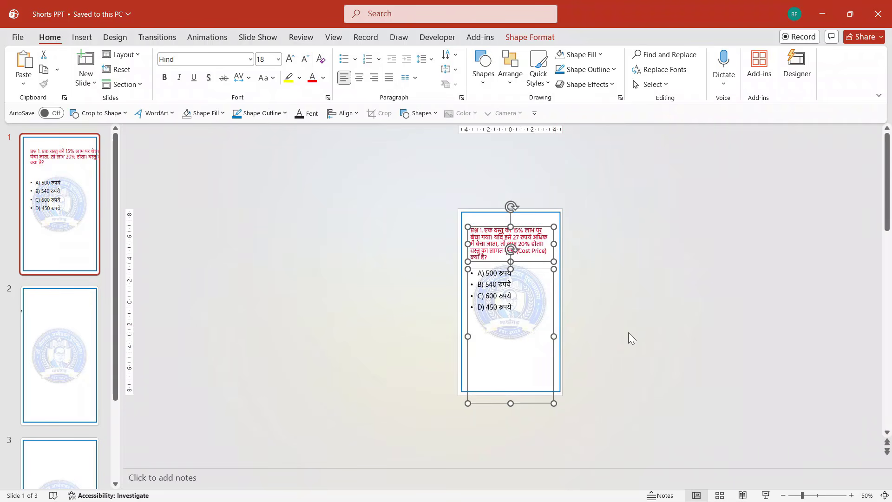